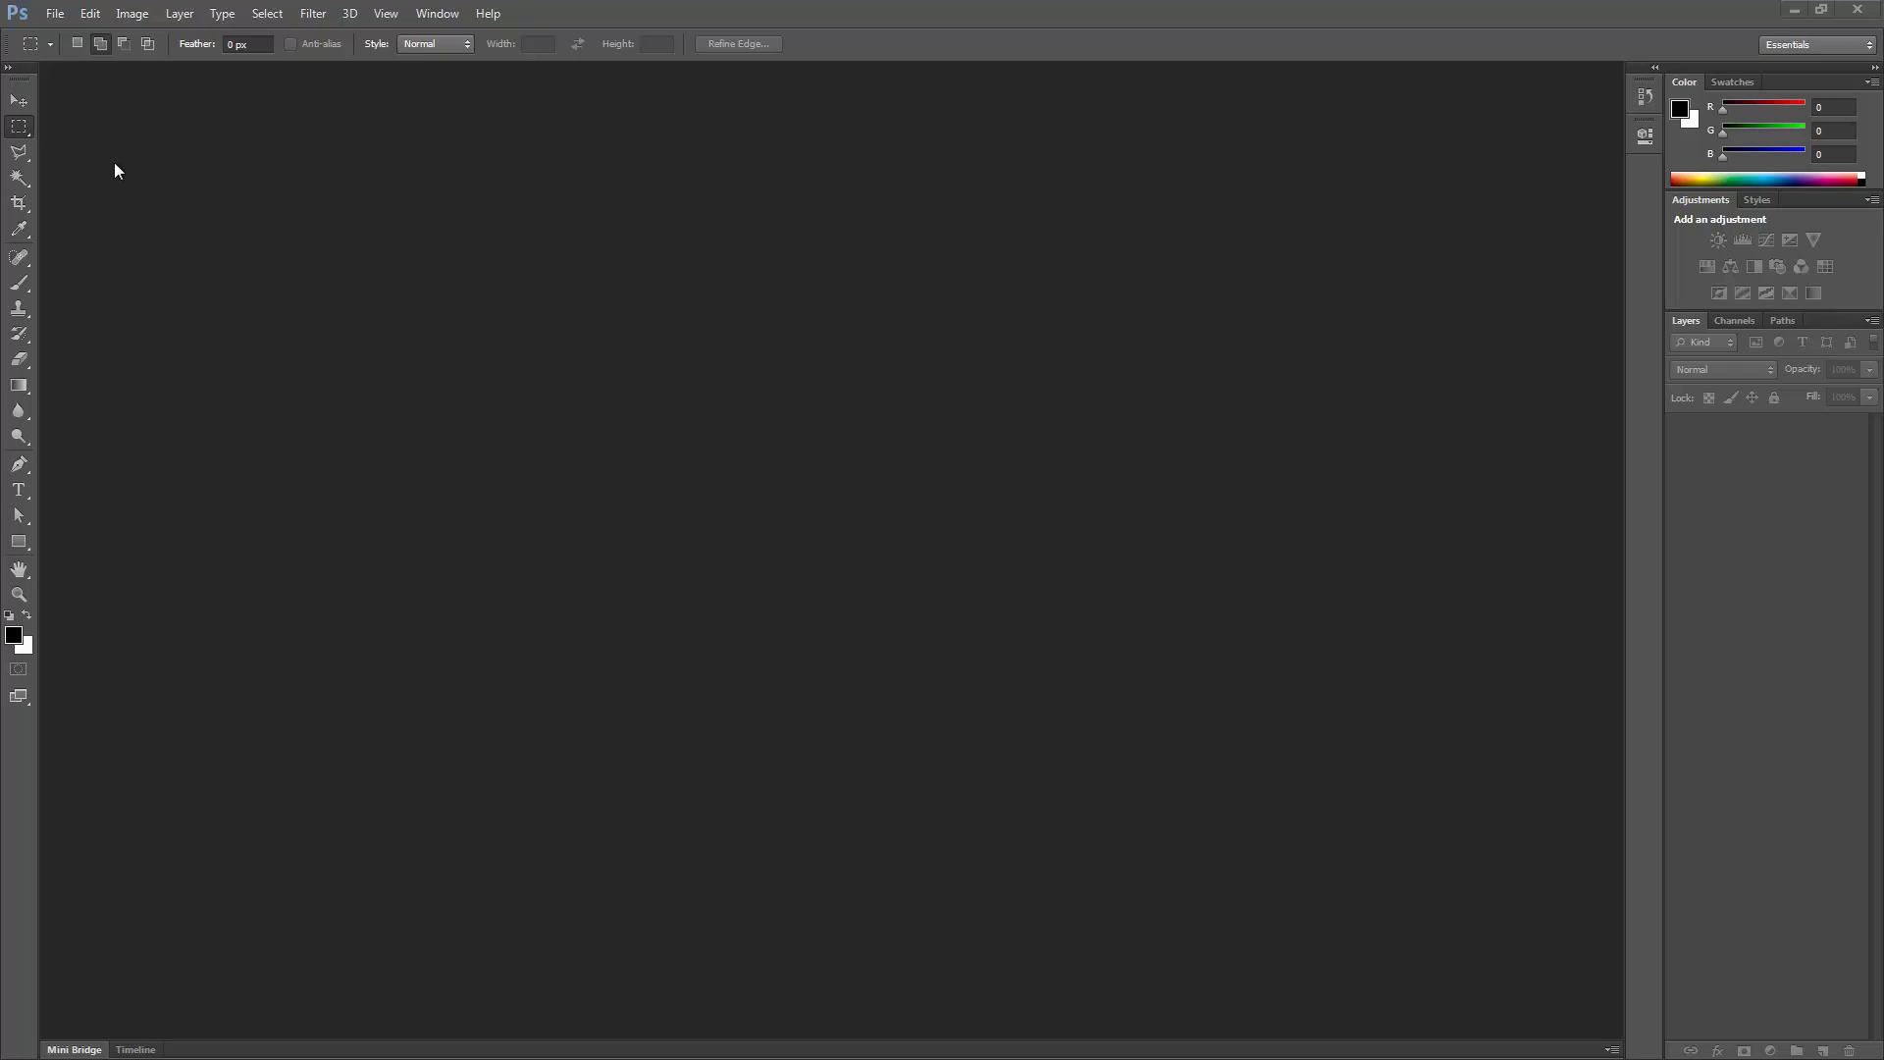
- Start a new document with the Photo preset and the Portrait, 8 x 10 size
left_click(55, 14)
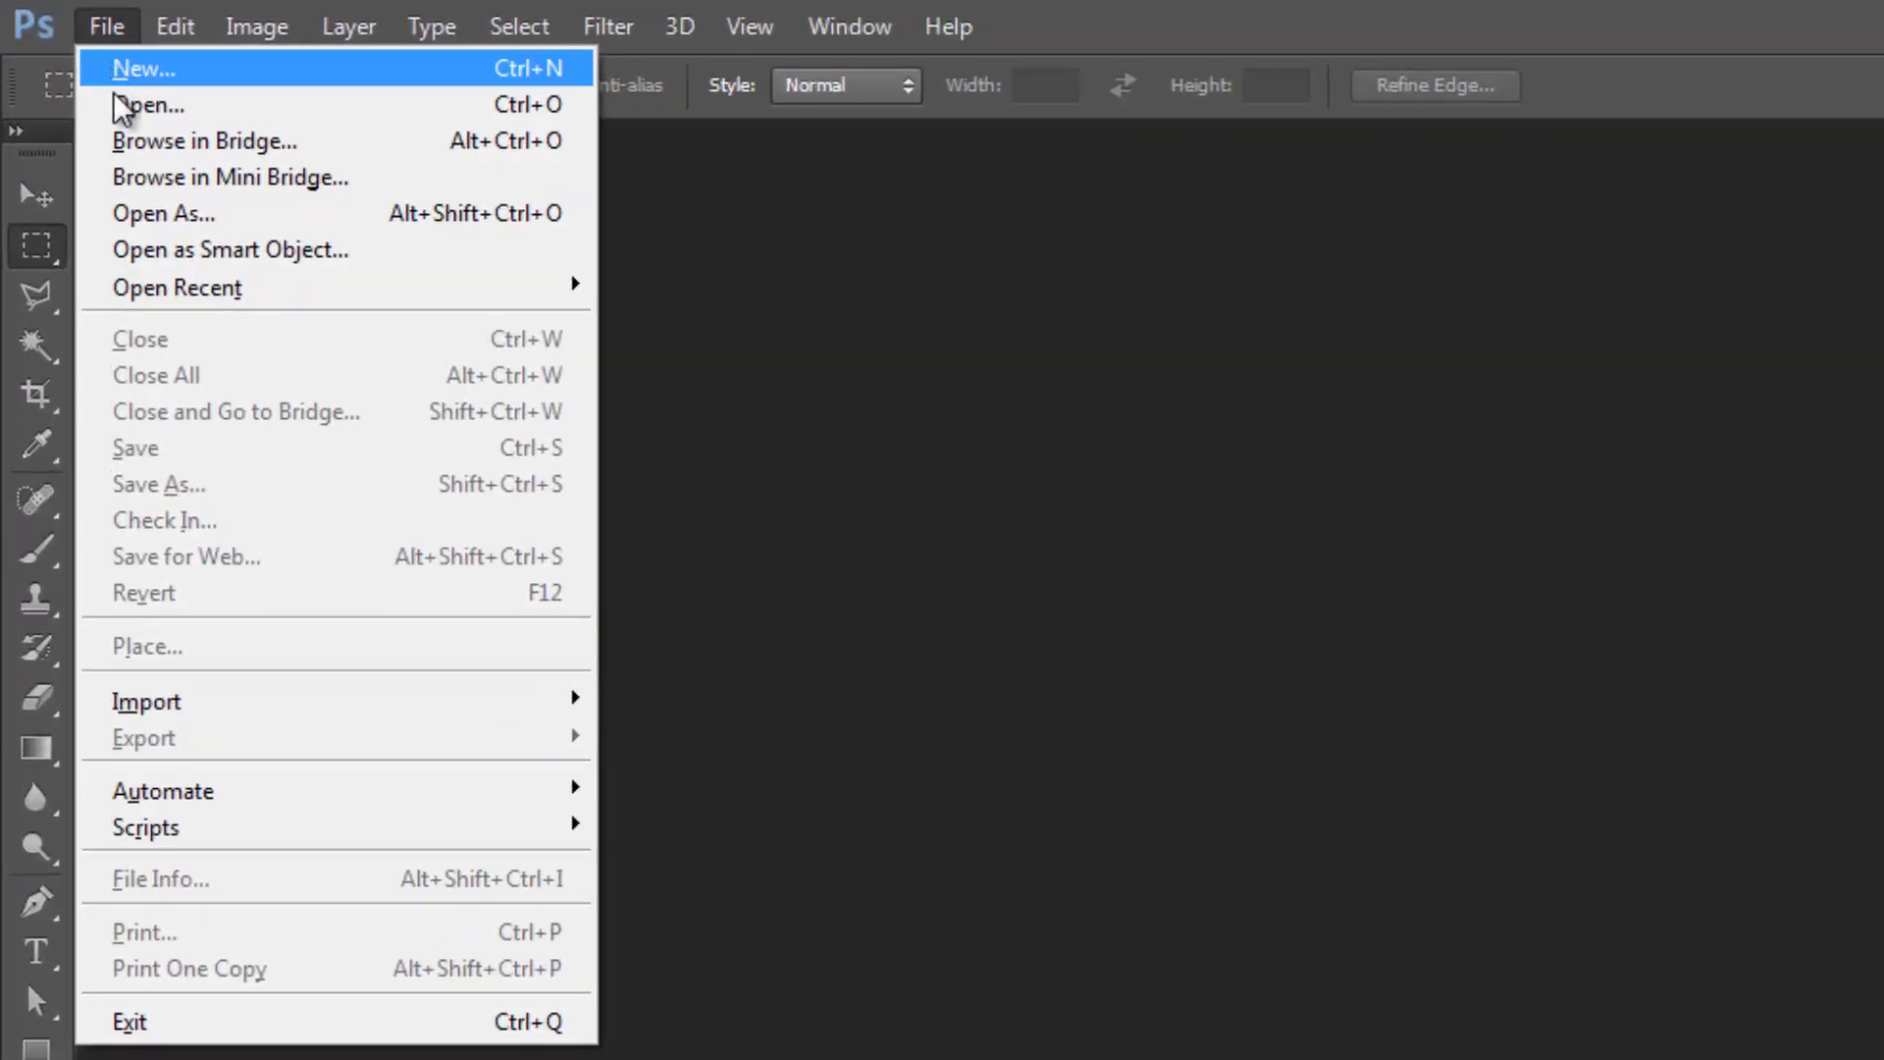
left_click(153, 71)
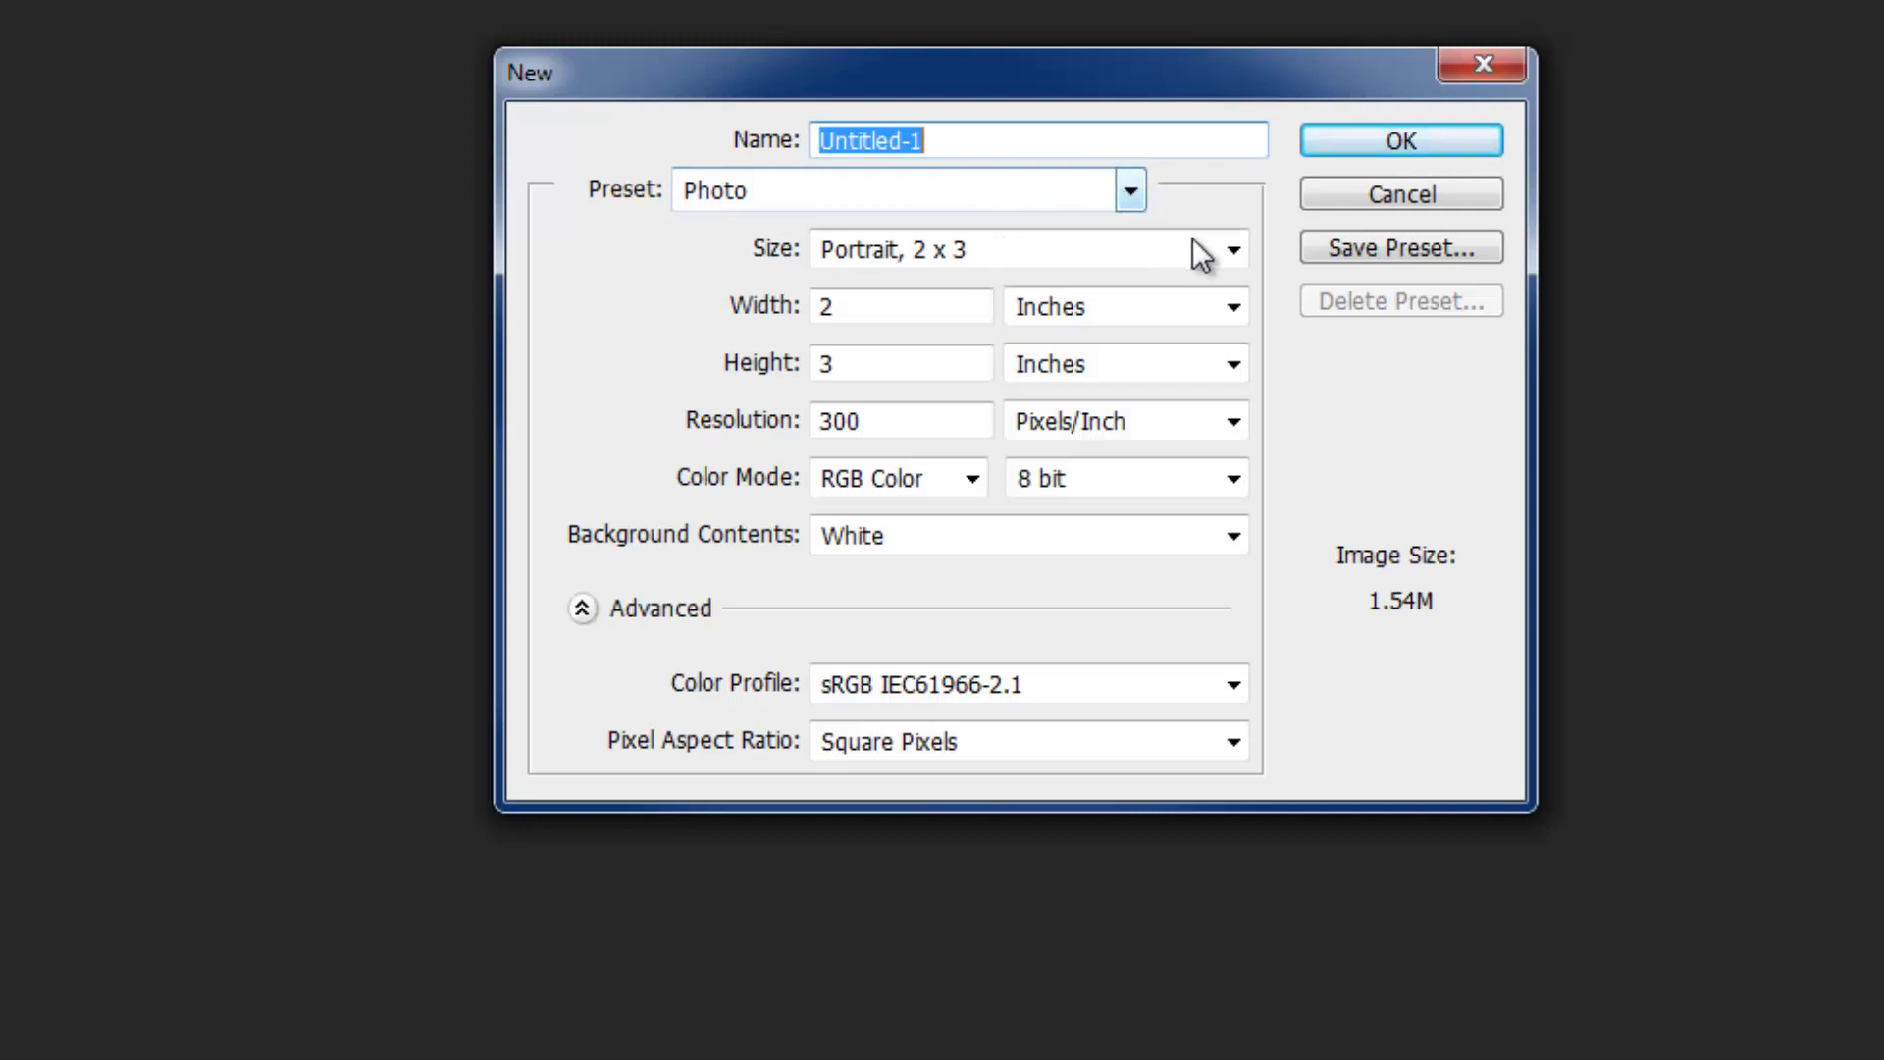
left_click(1233, 250)
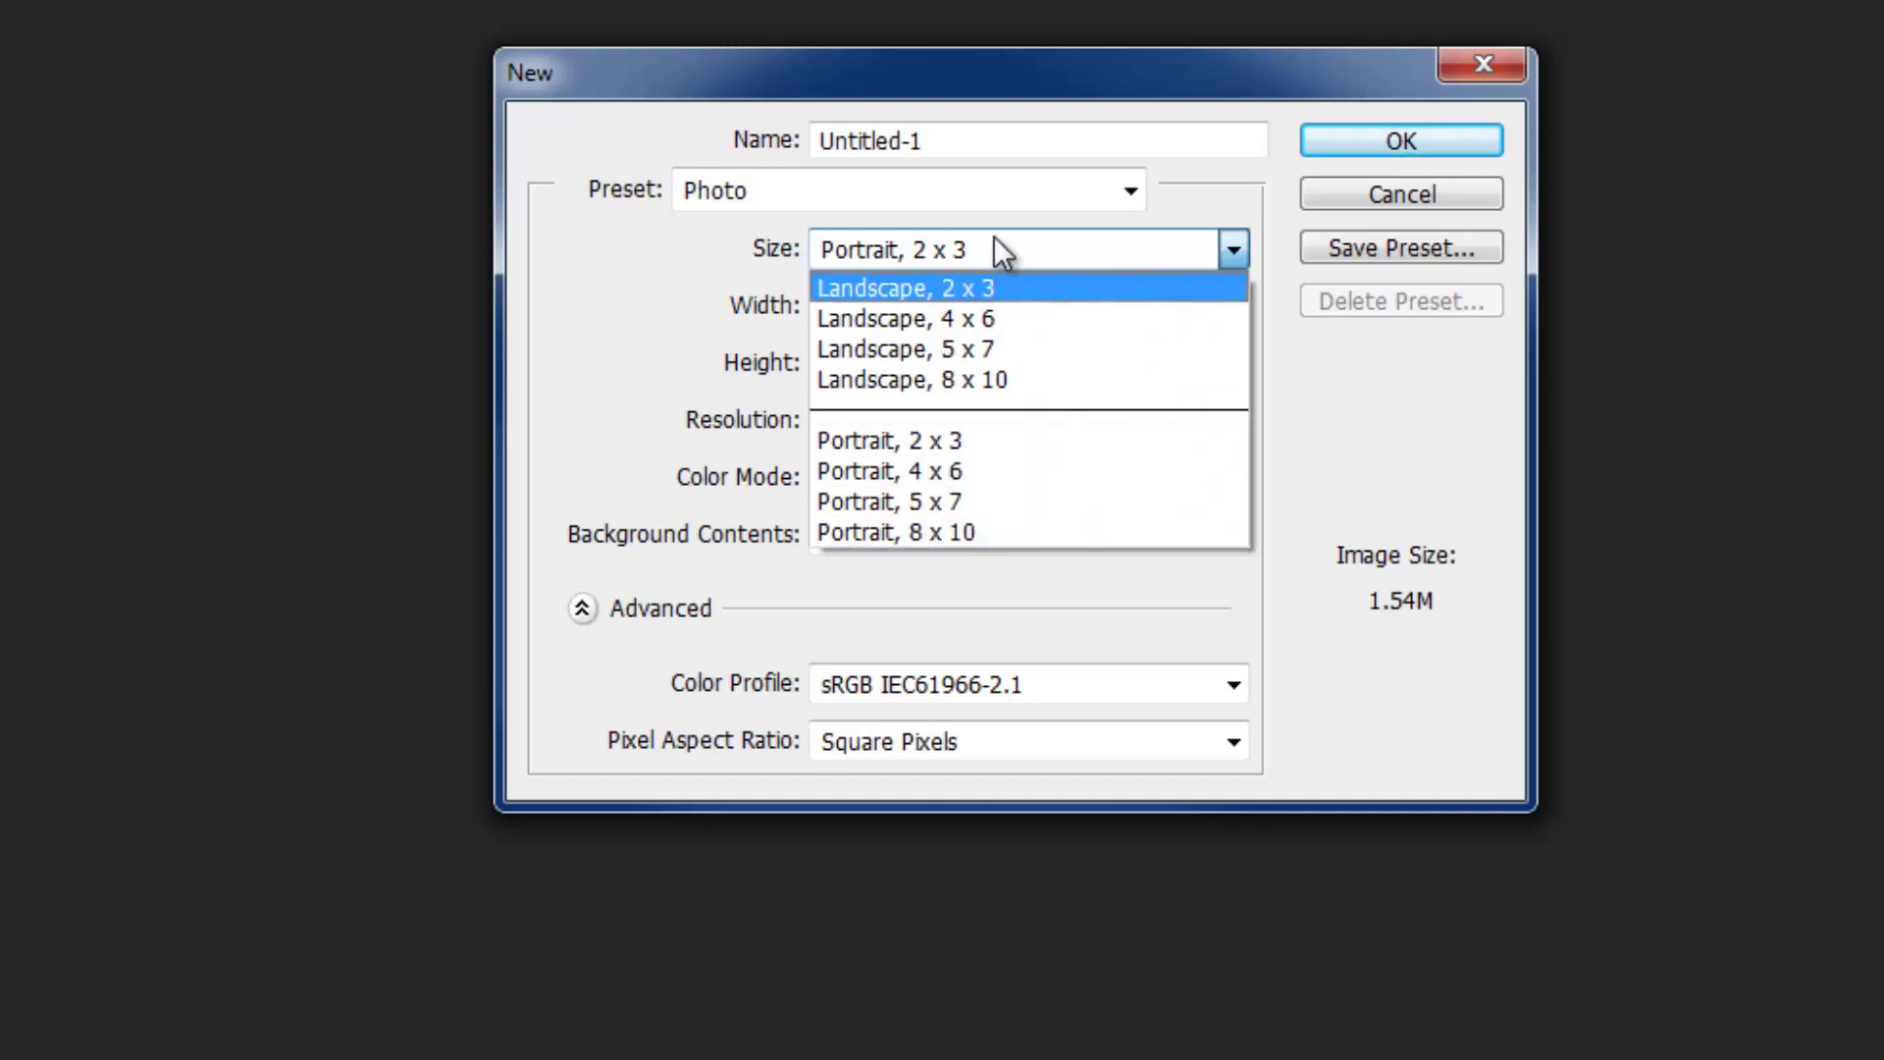
left_click(1127, 188)
left_click(1130, 188)
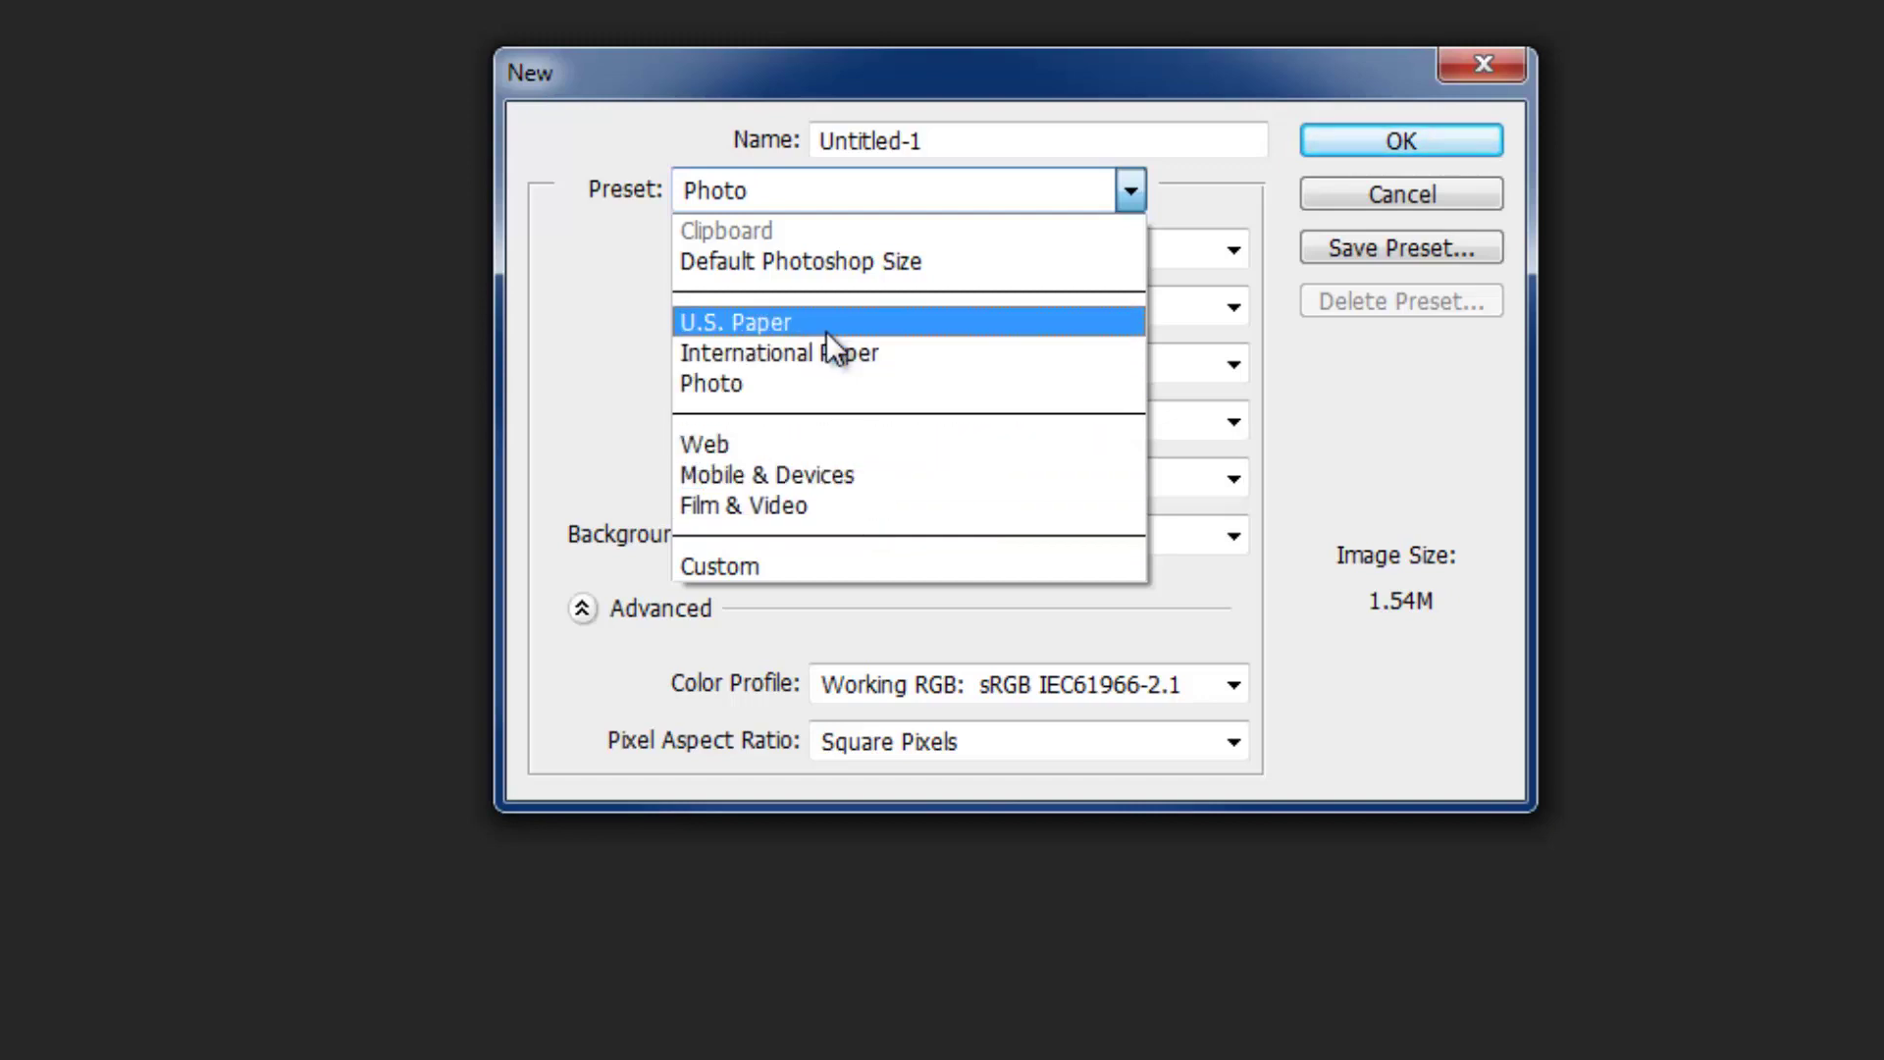
left_click(833, 386)
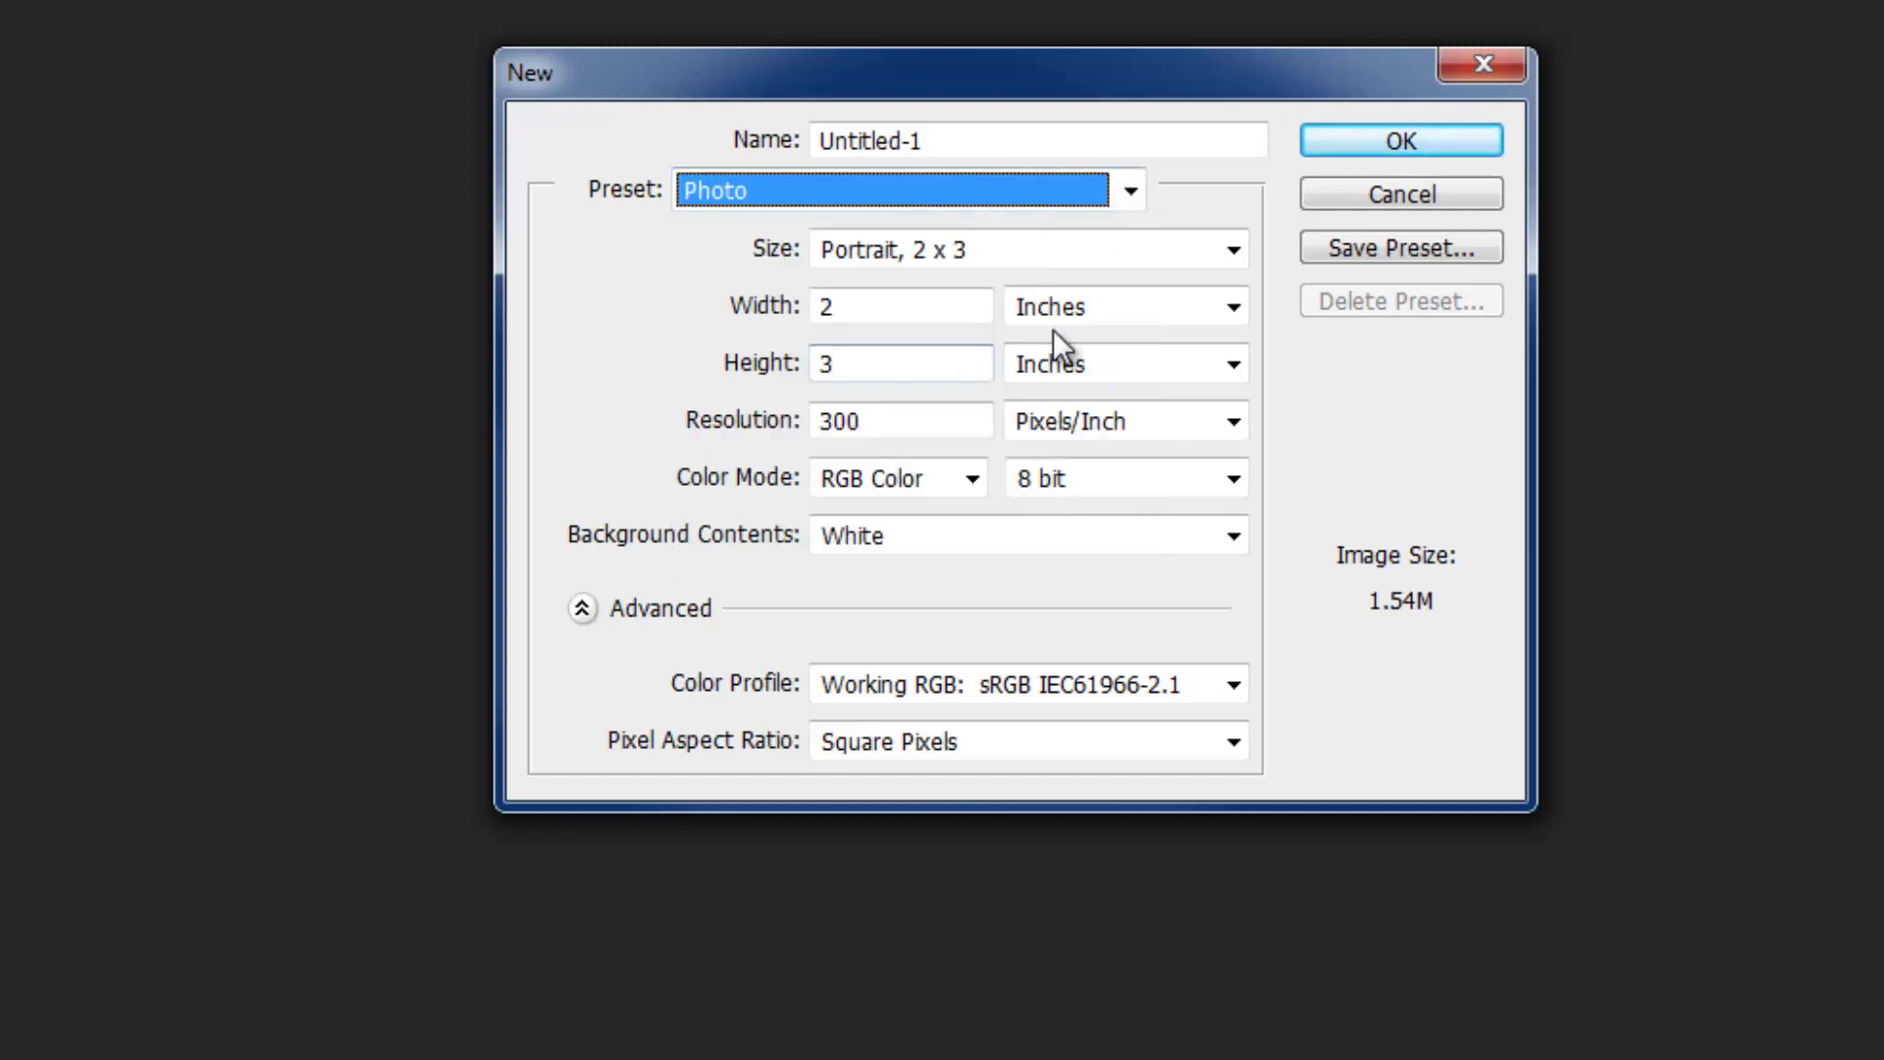
left_click(1234, 255)
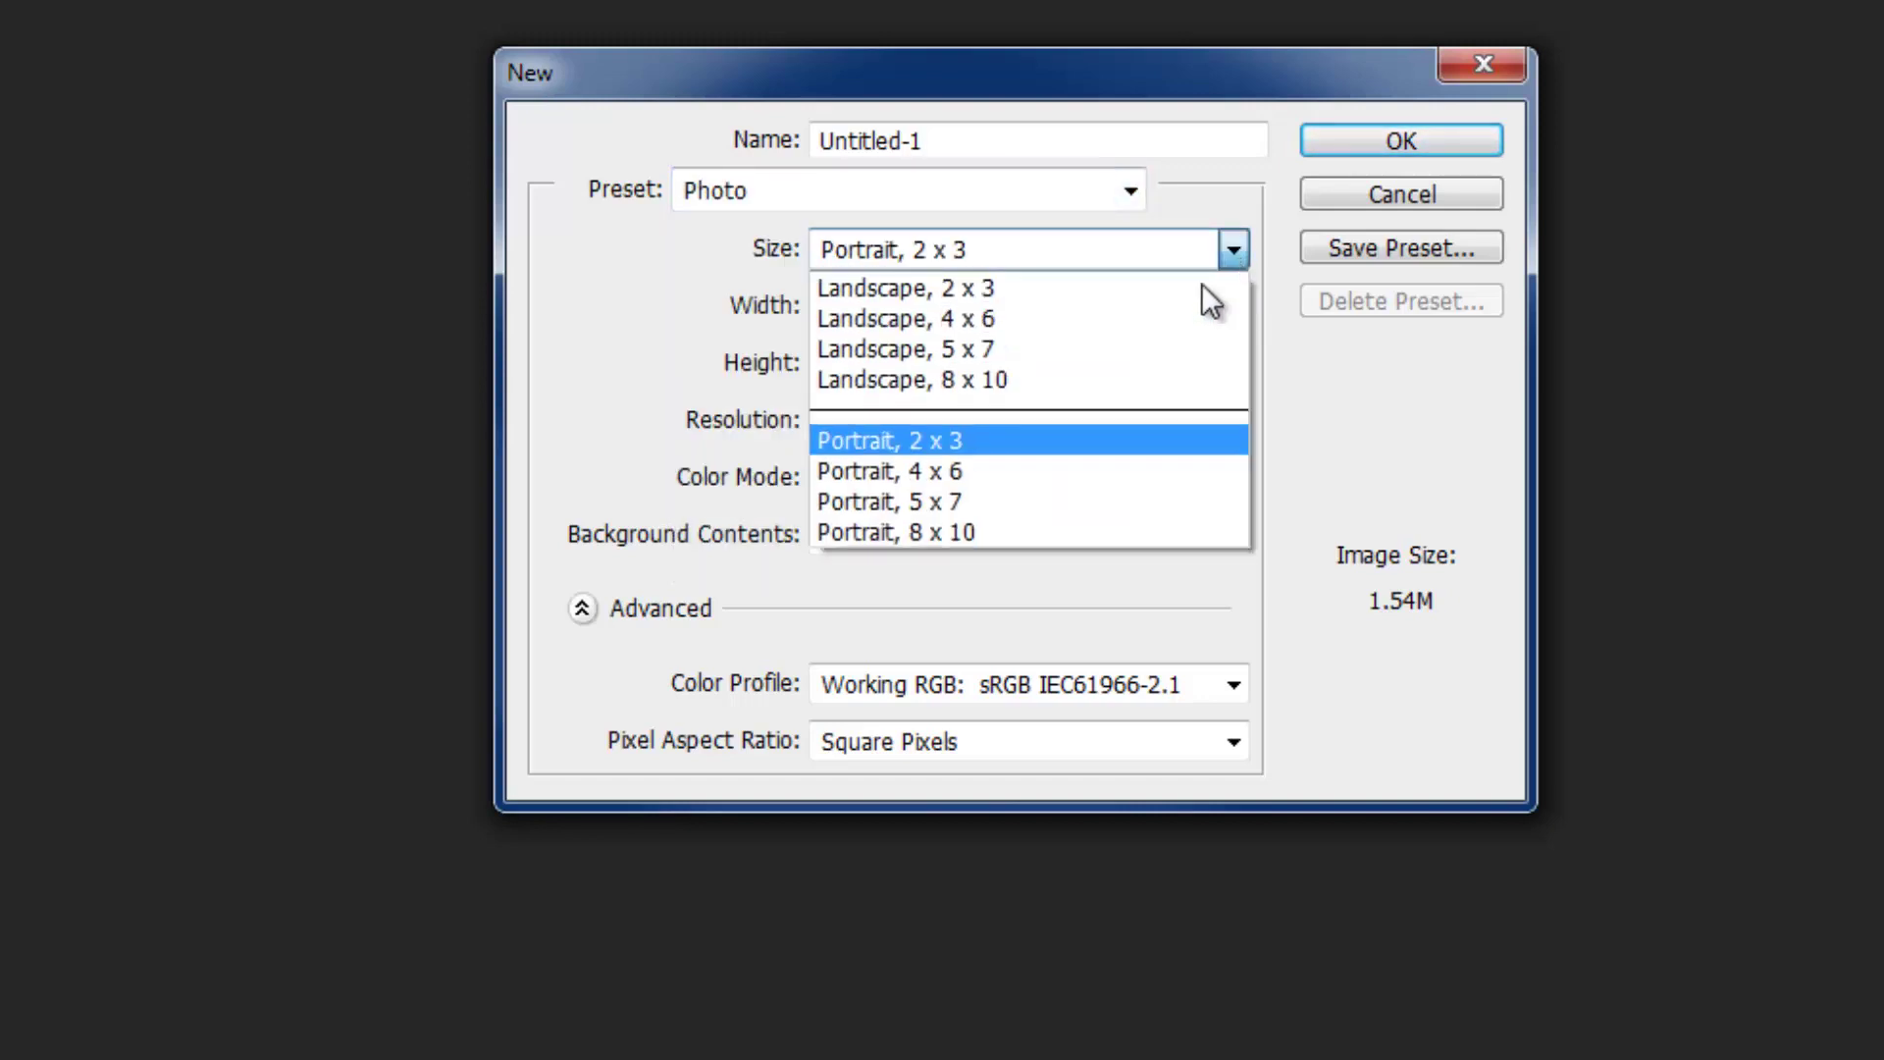
left_click(969, 533)
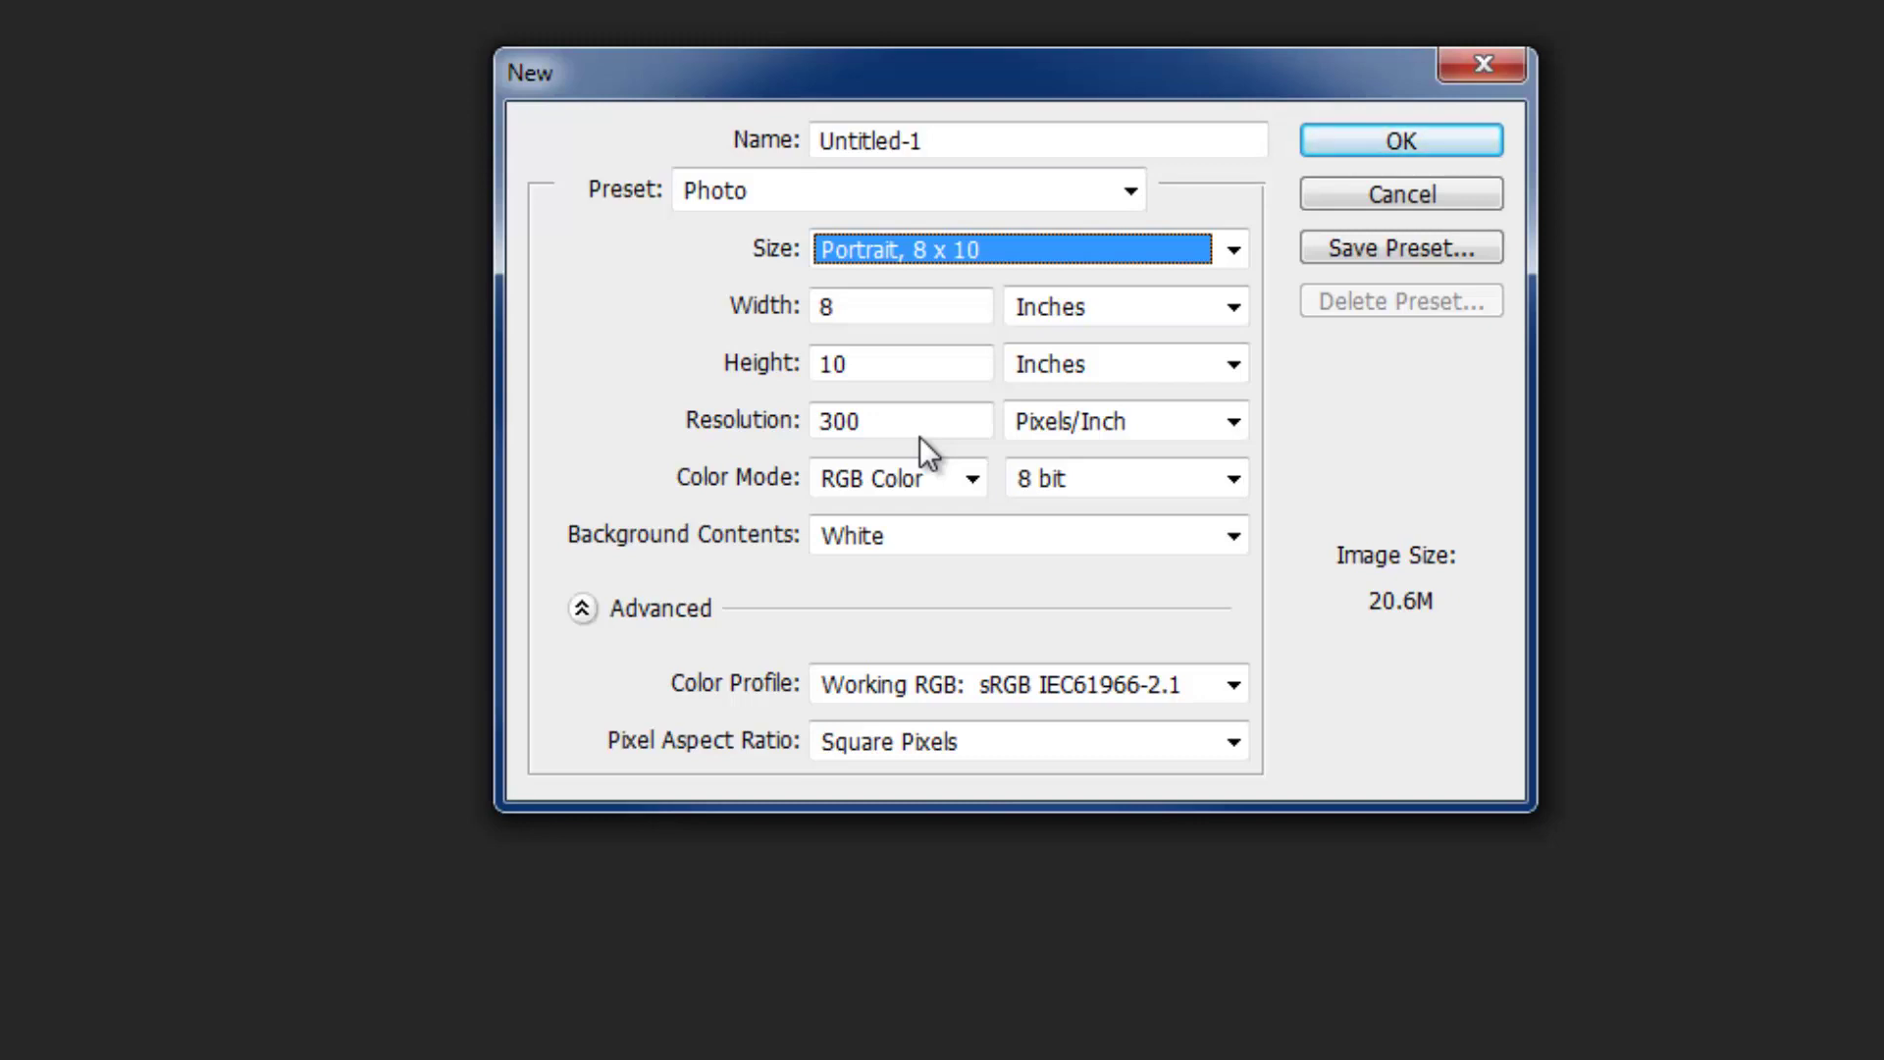
- Keep the width in inches and the color mode as RGB Color, and create the document
left_click(1238, 302)
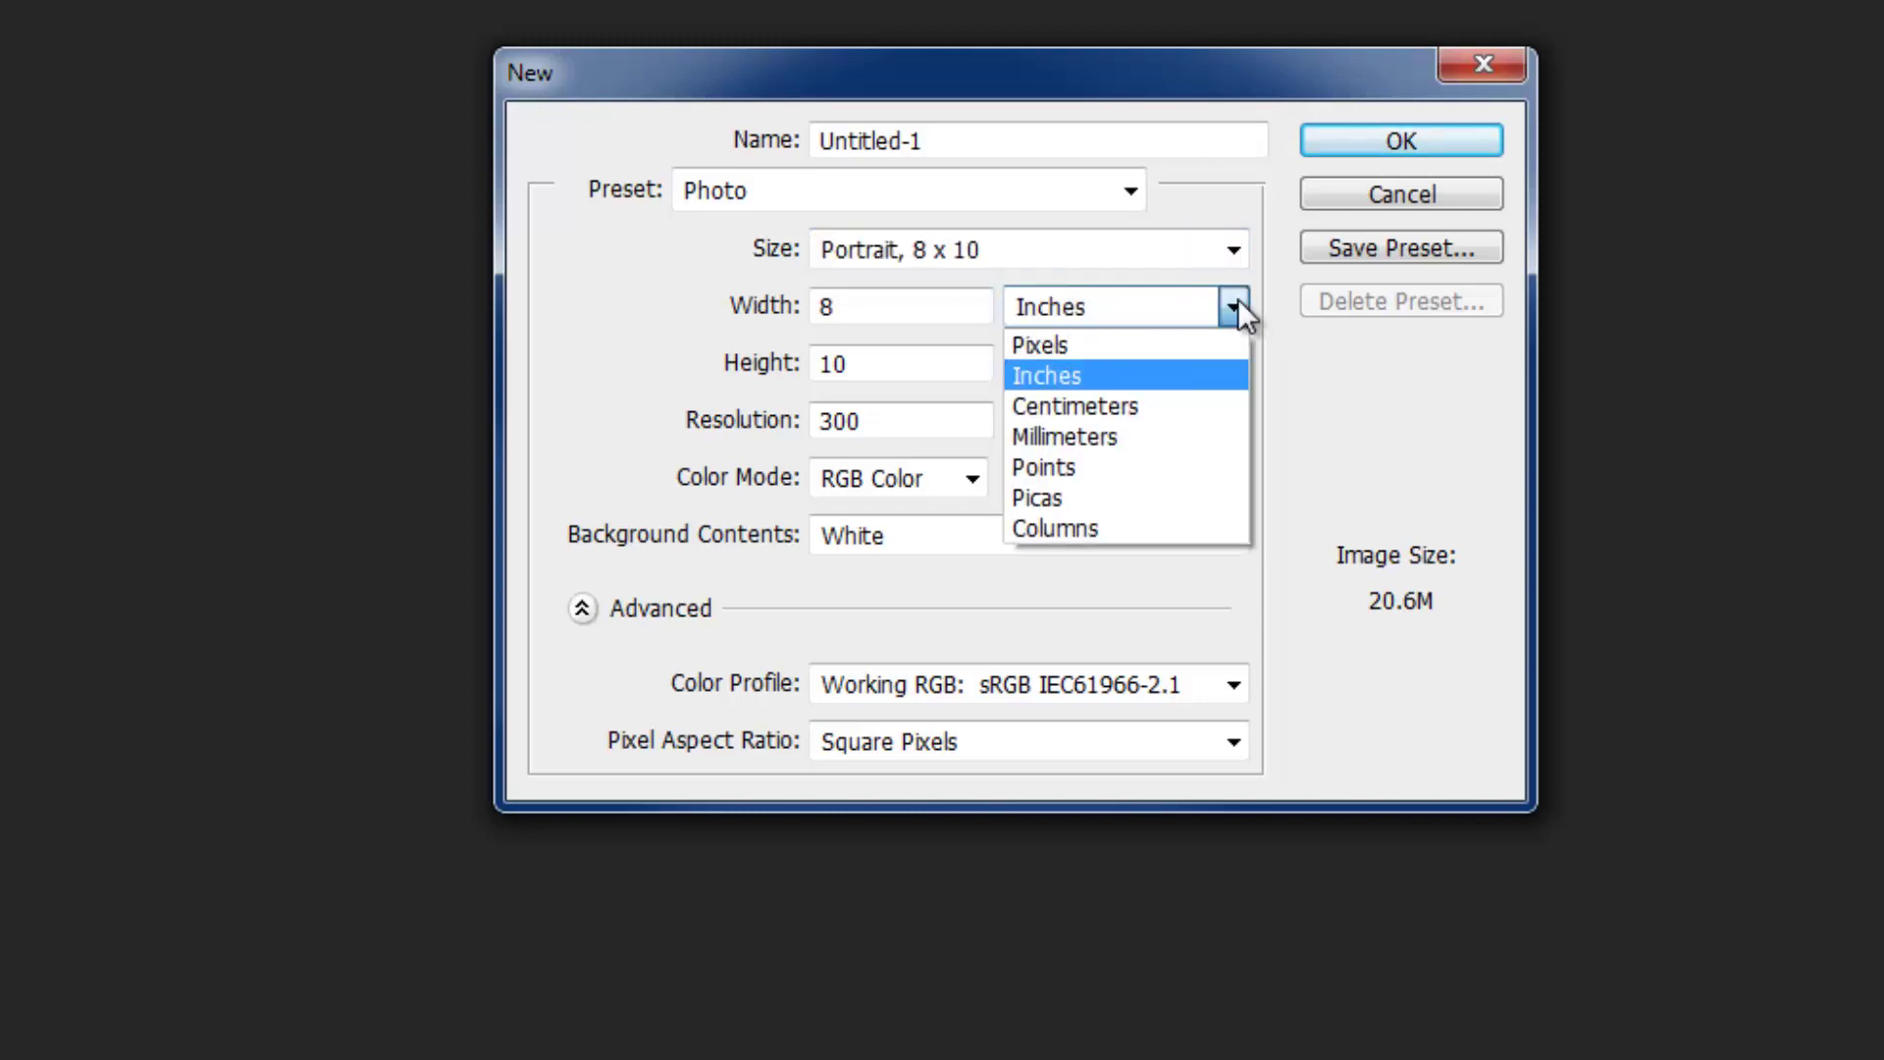
left_click(1162, 371)
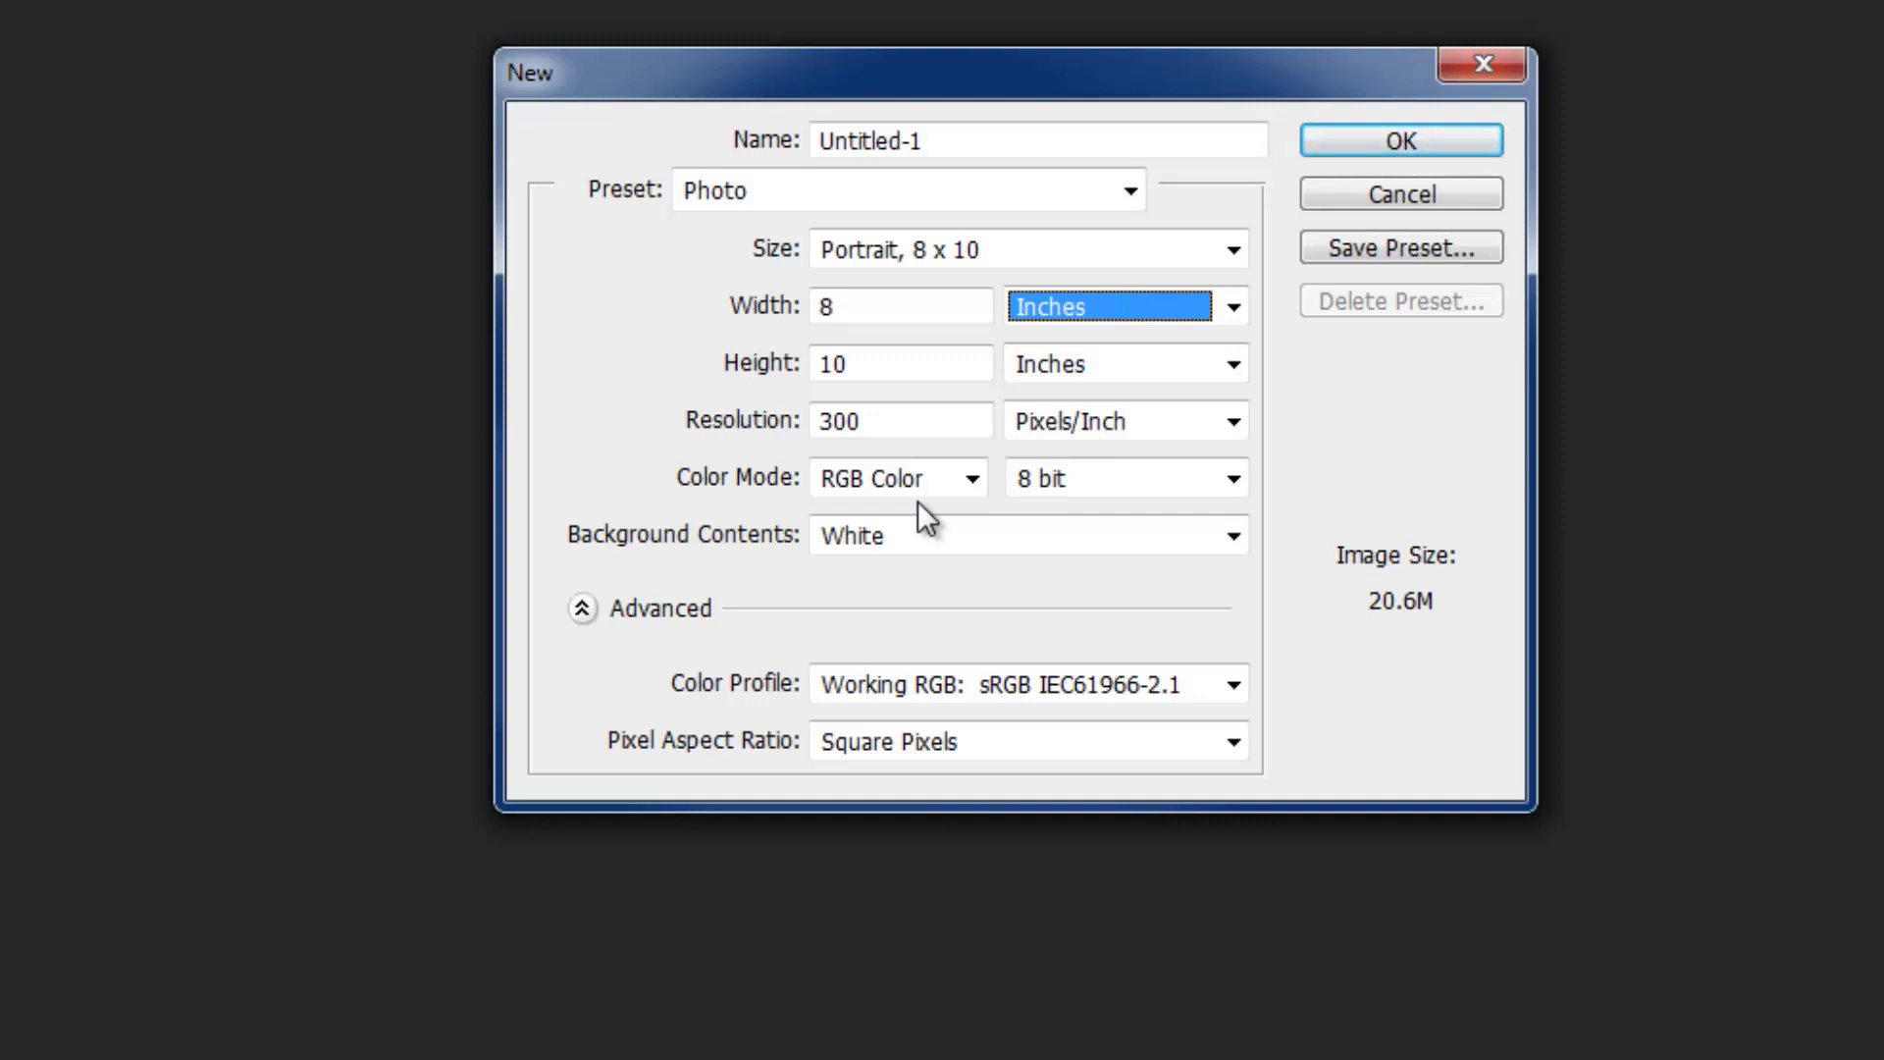
left_click(972, 478)
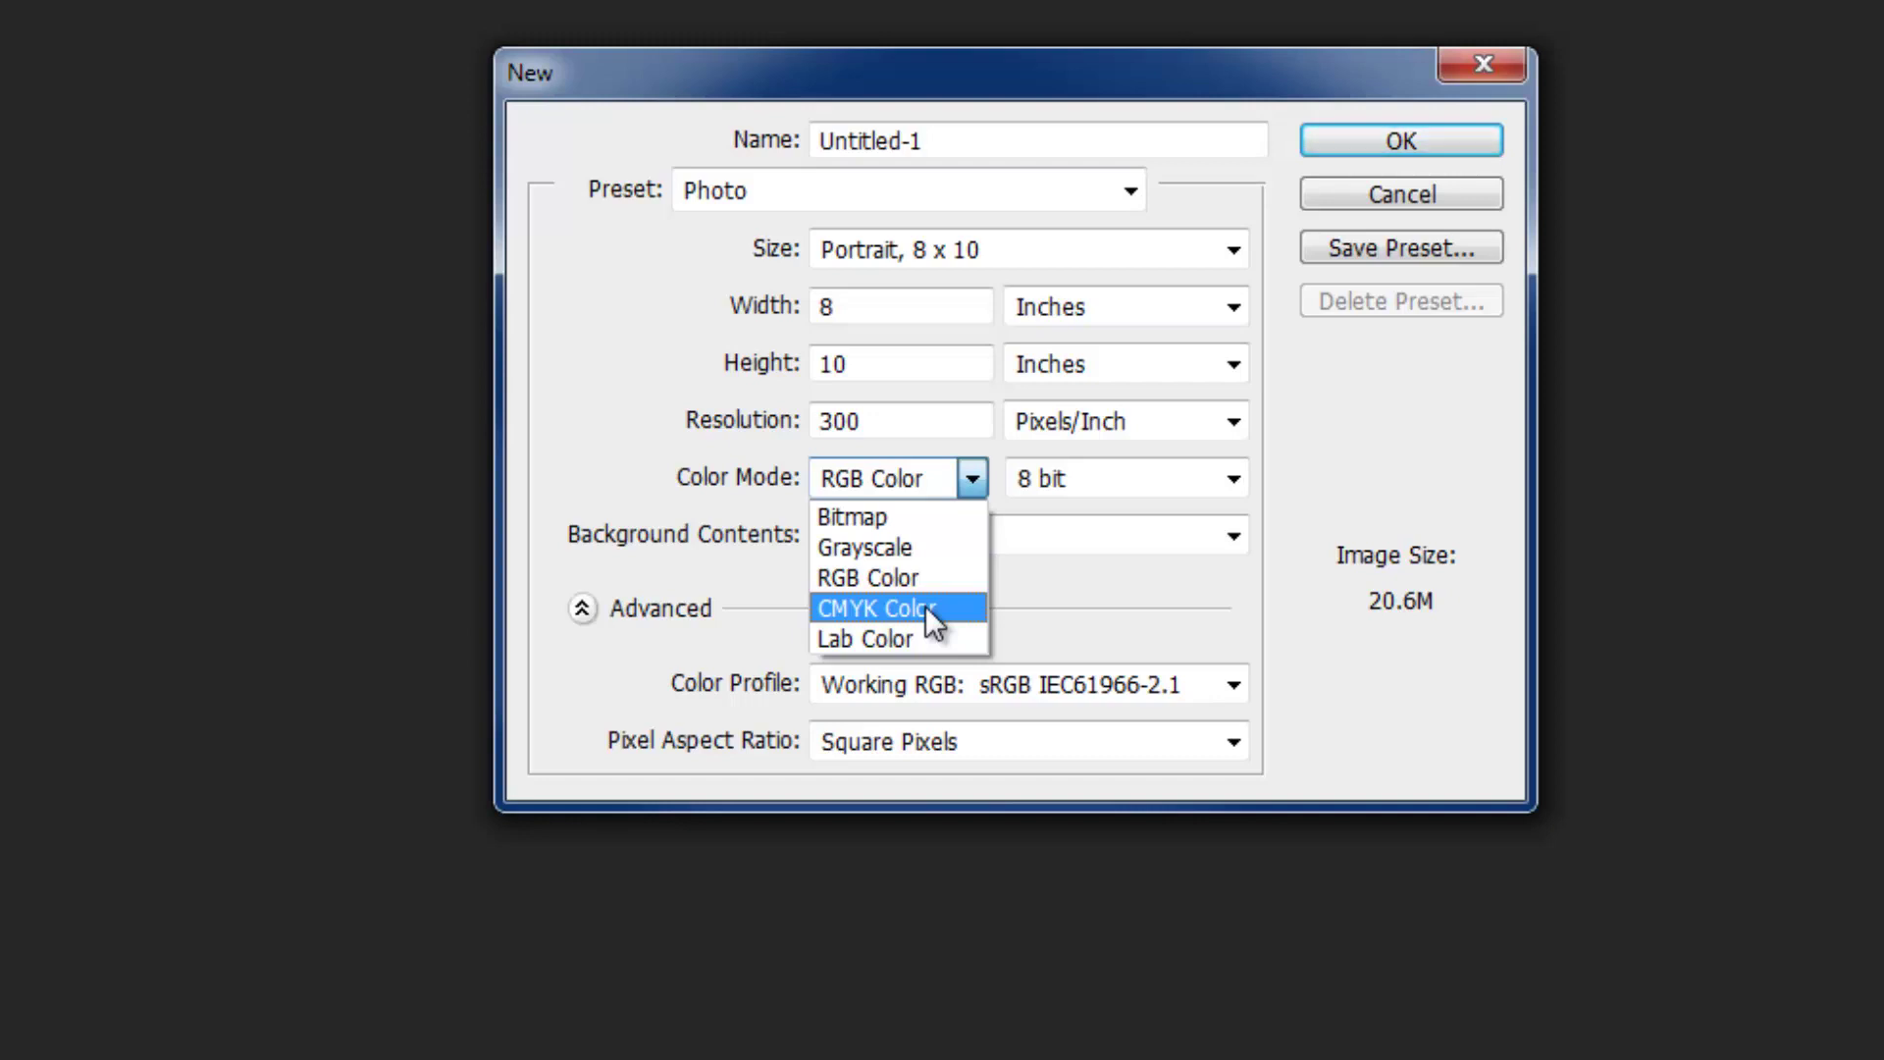
left_click(1441, 432)
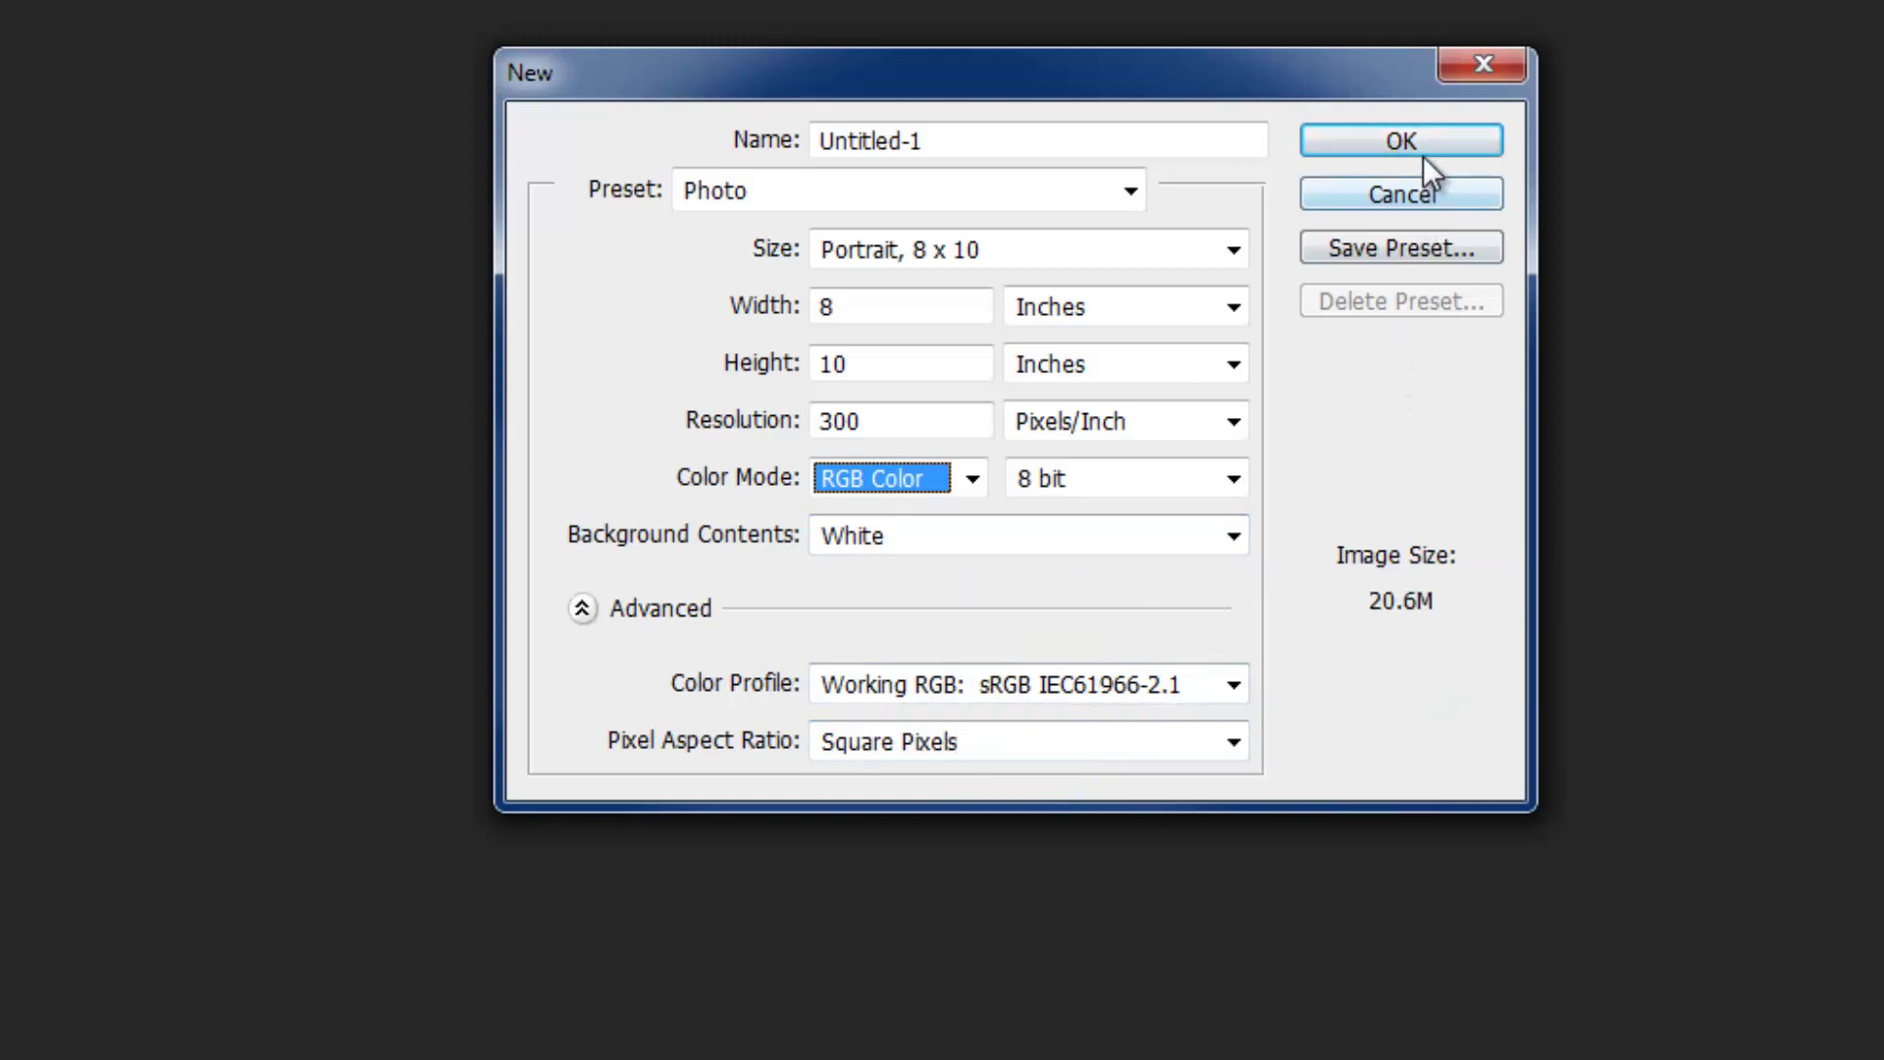
left_click(1413, 140)
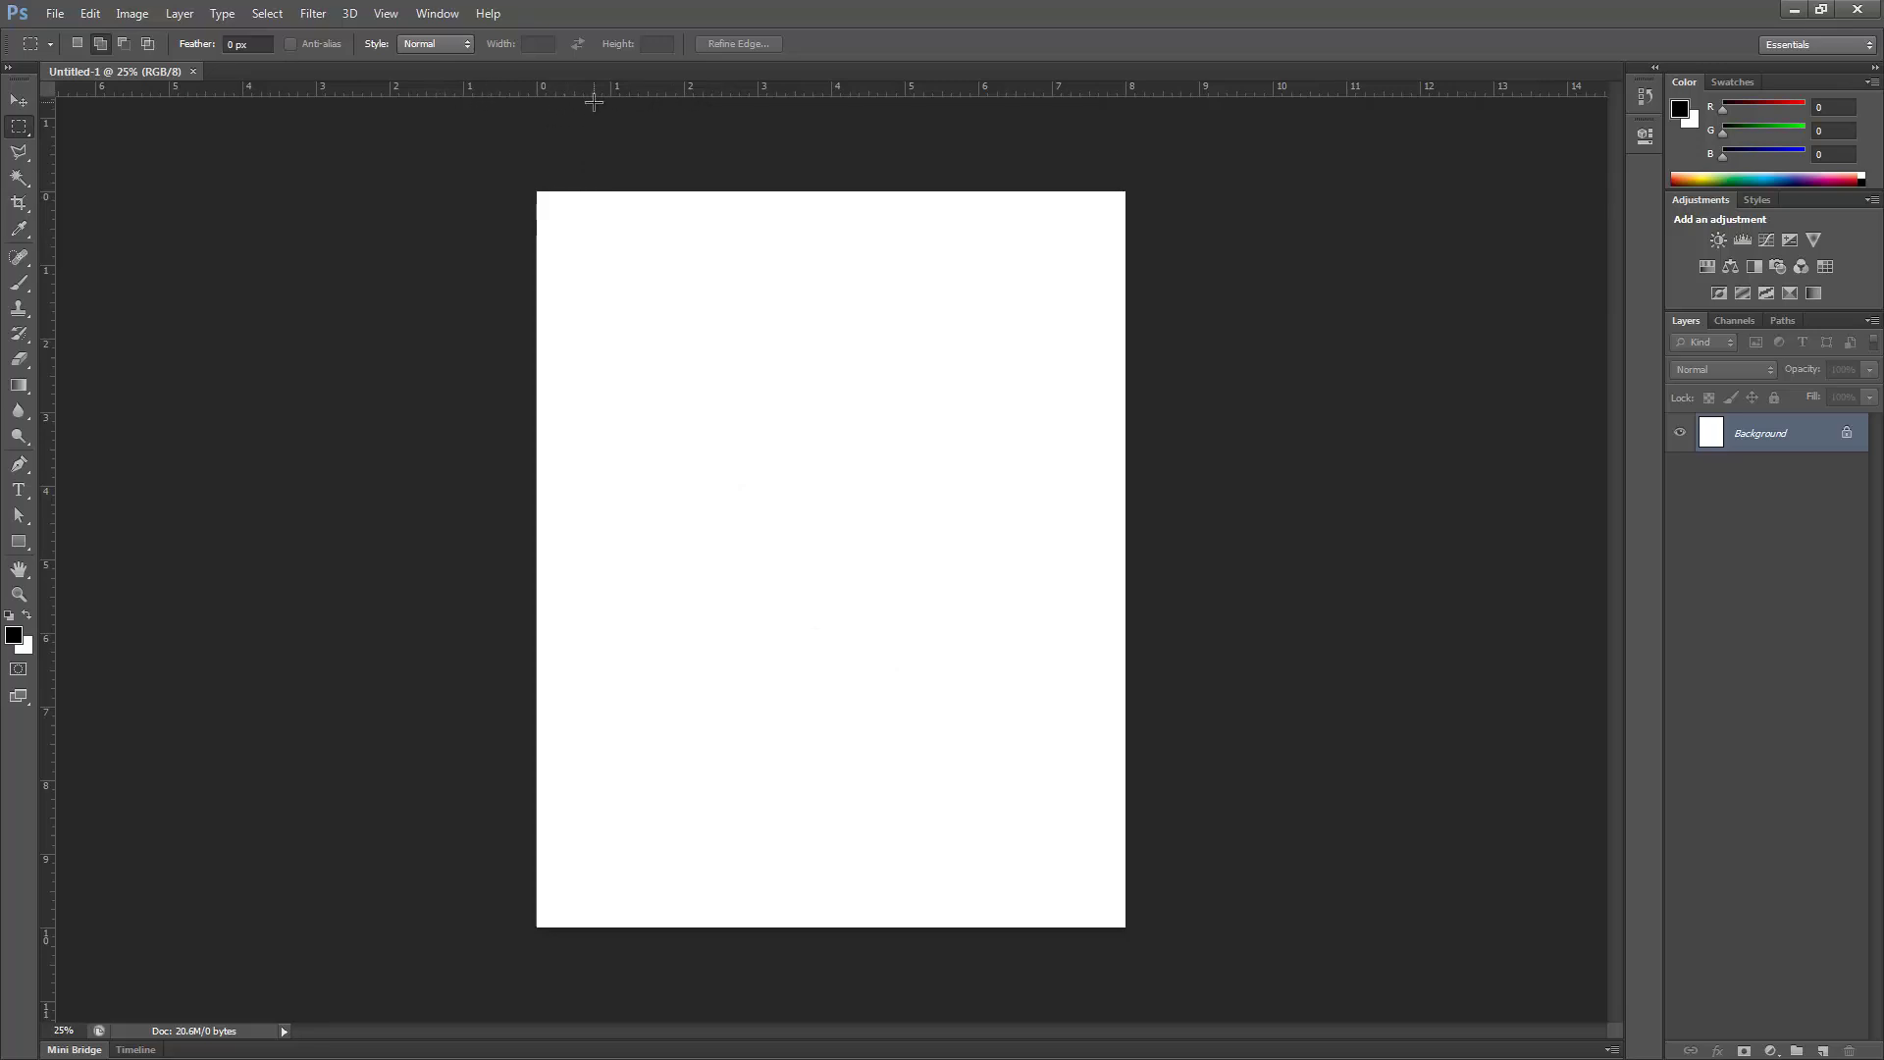
- Hide the rulers around the canvas and show them again
left_click(388, 15)
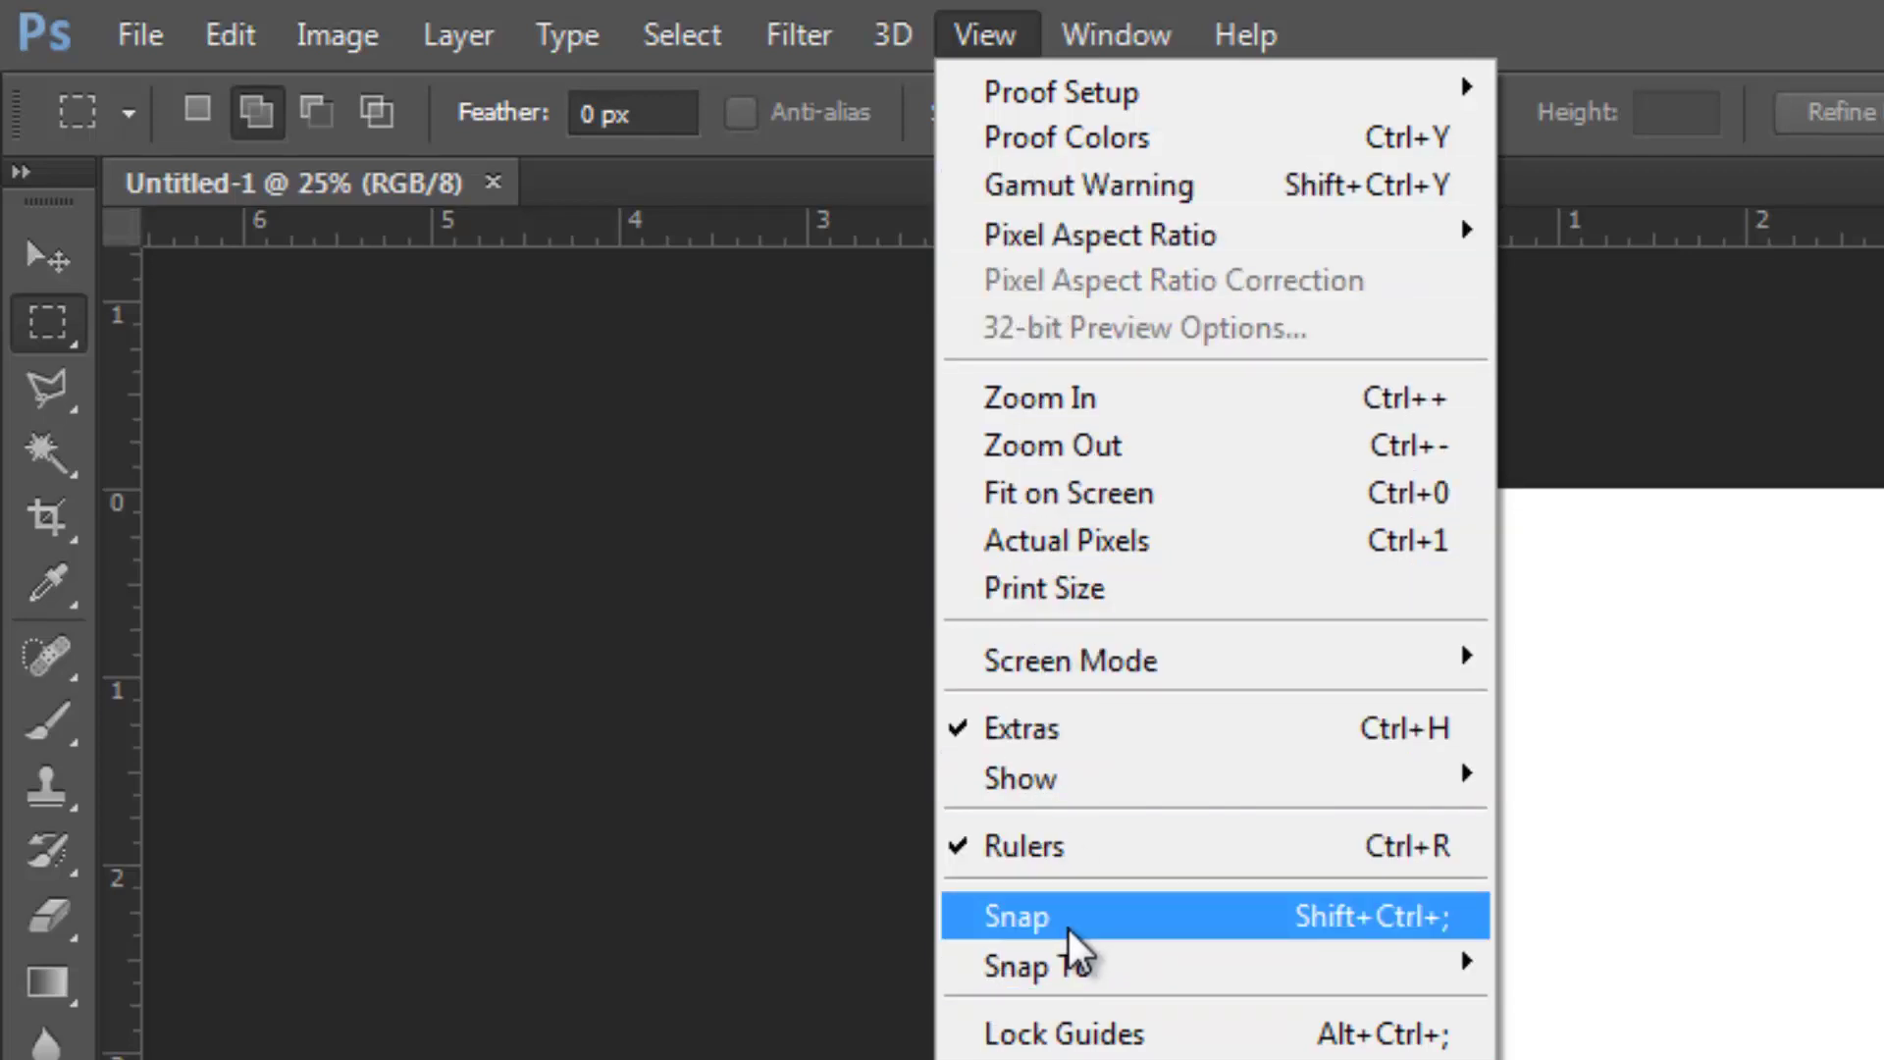
left_click(961, 844)
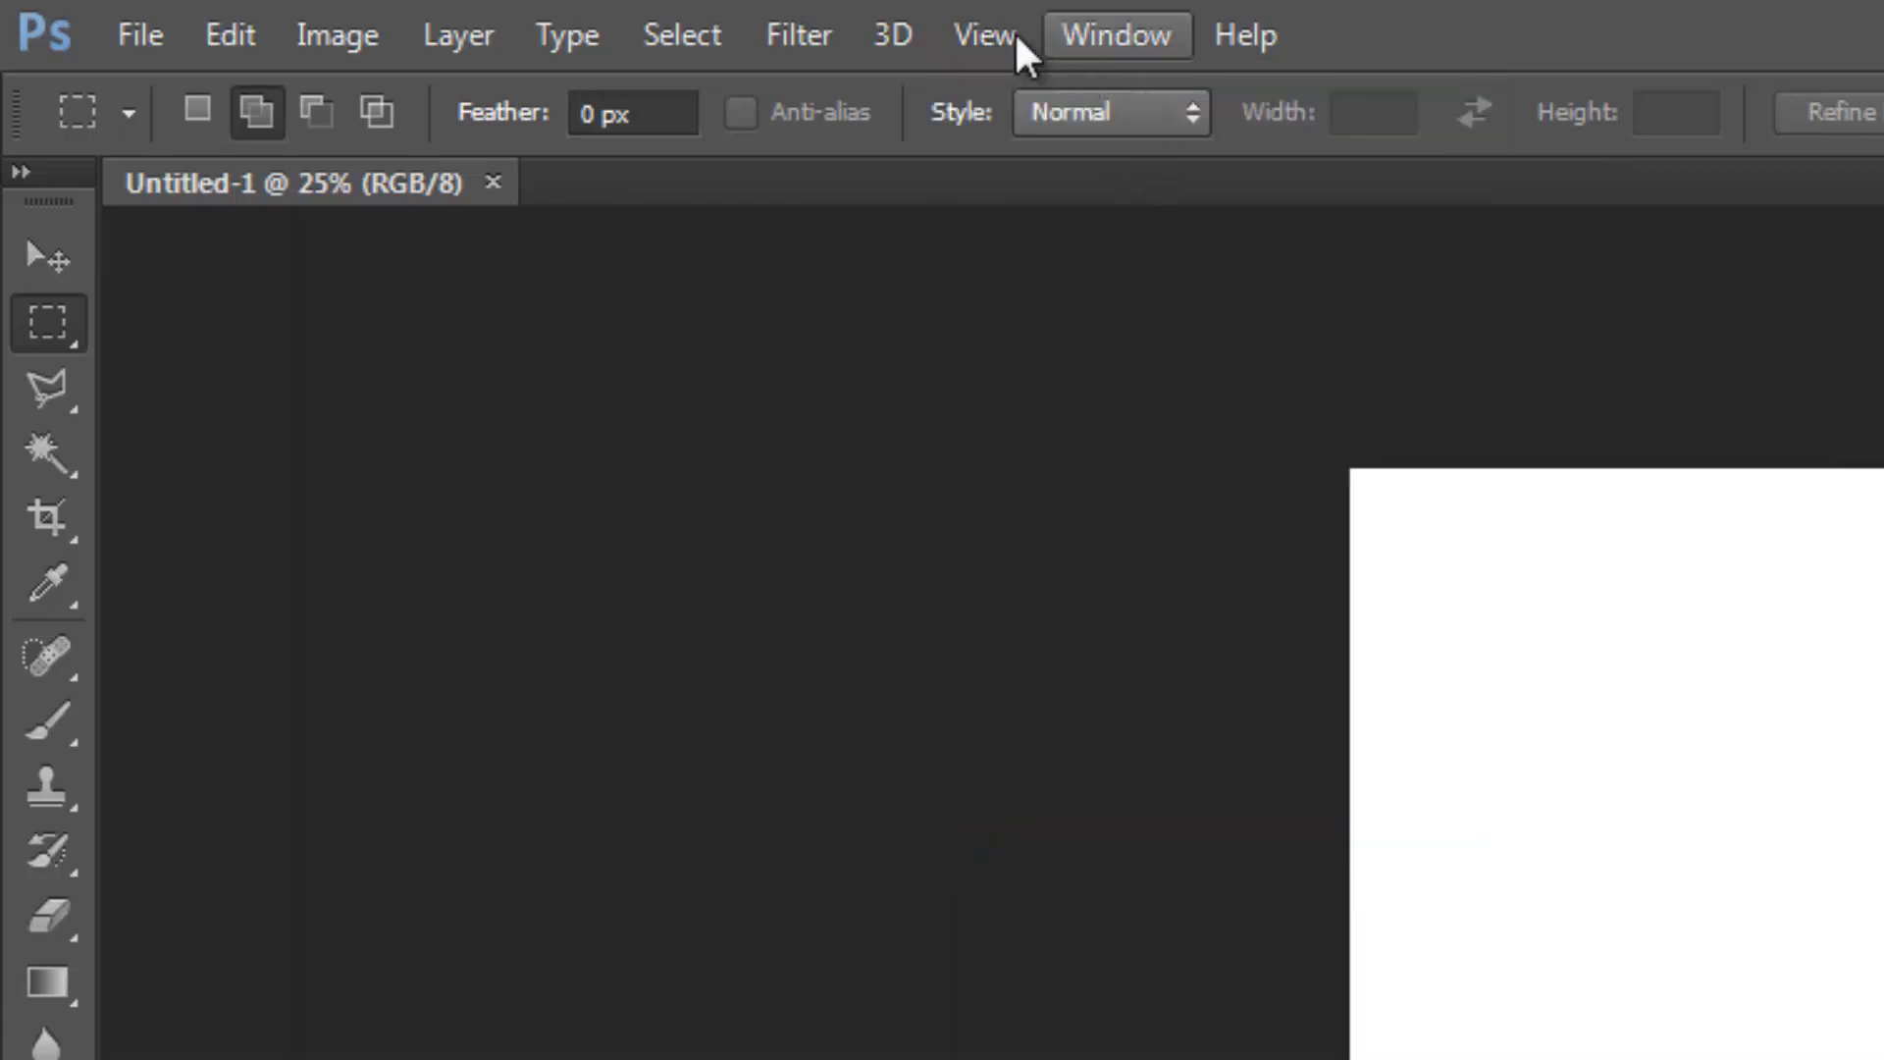
left_click(984, 34)
left_click(965, 846)
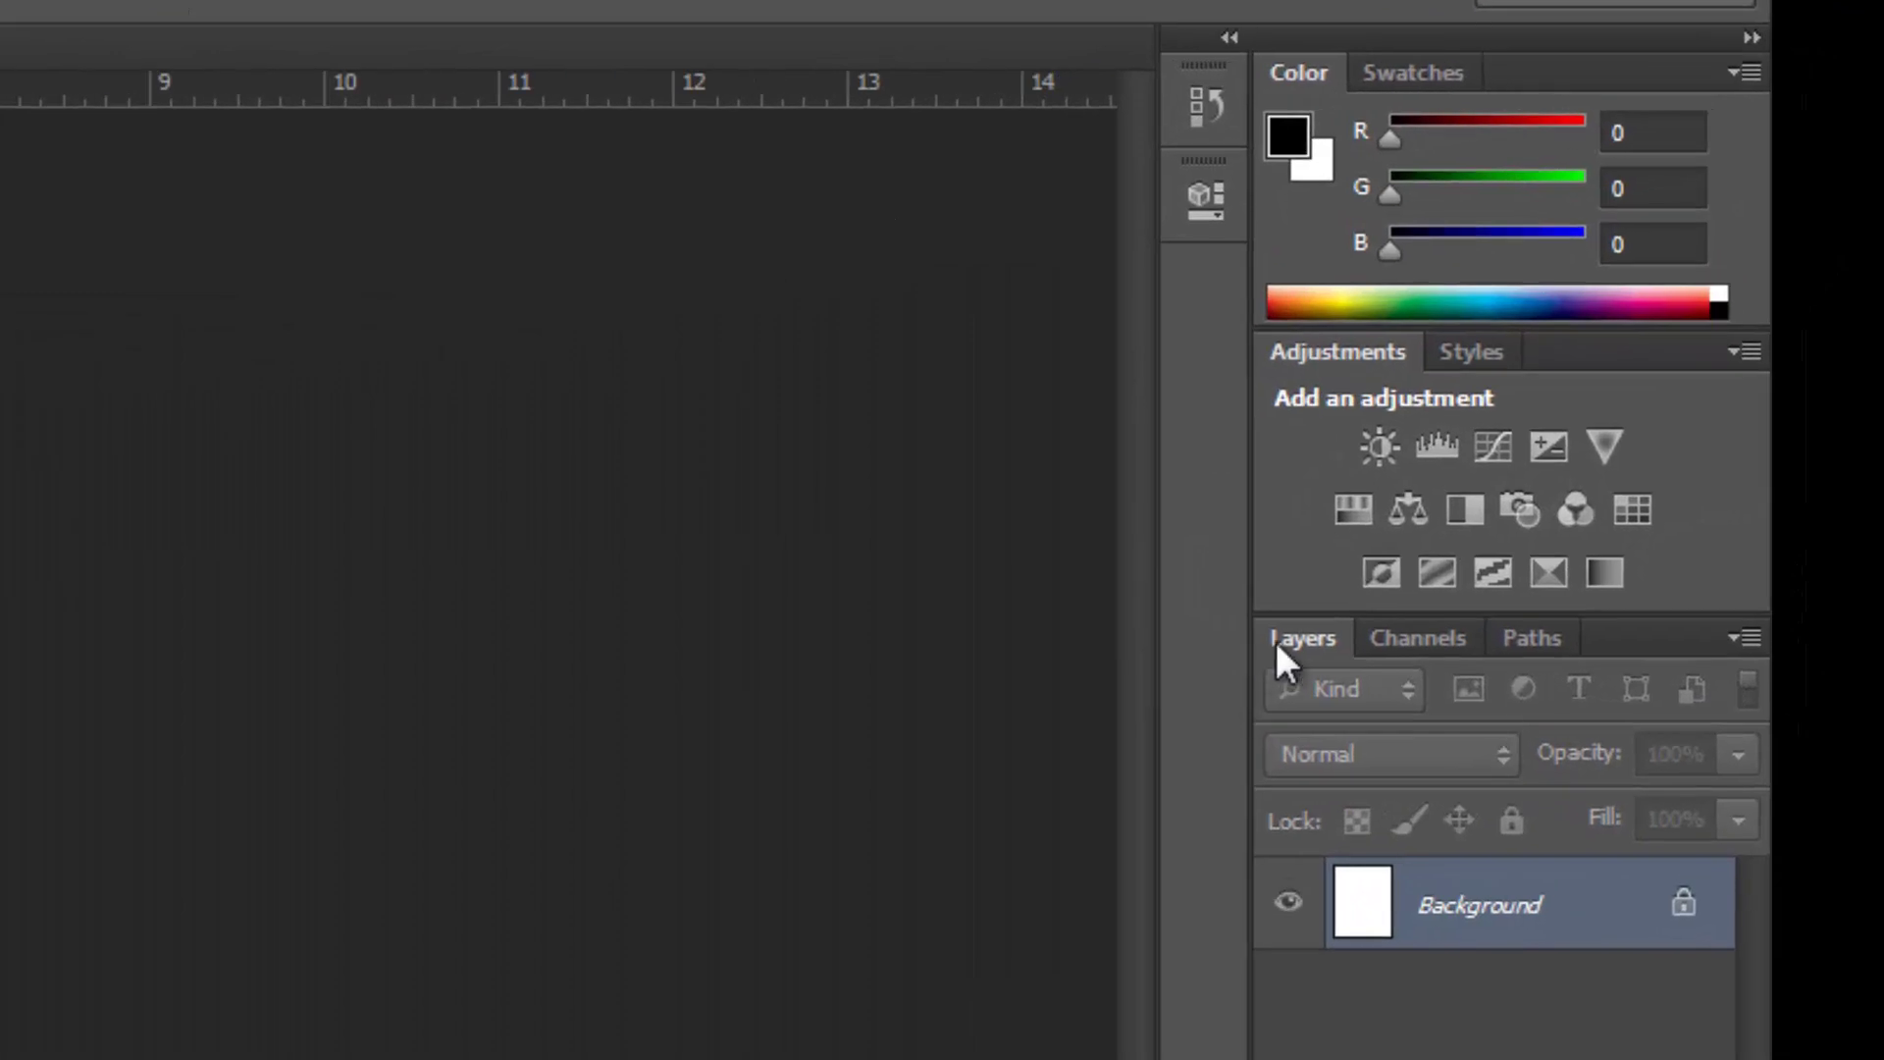
- Detach the Layers, Channels and Swatches panels from the dock, and close Swatches and Channels
left_click_drag(1293, 632, 291, 457)
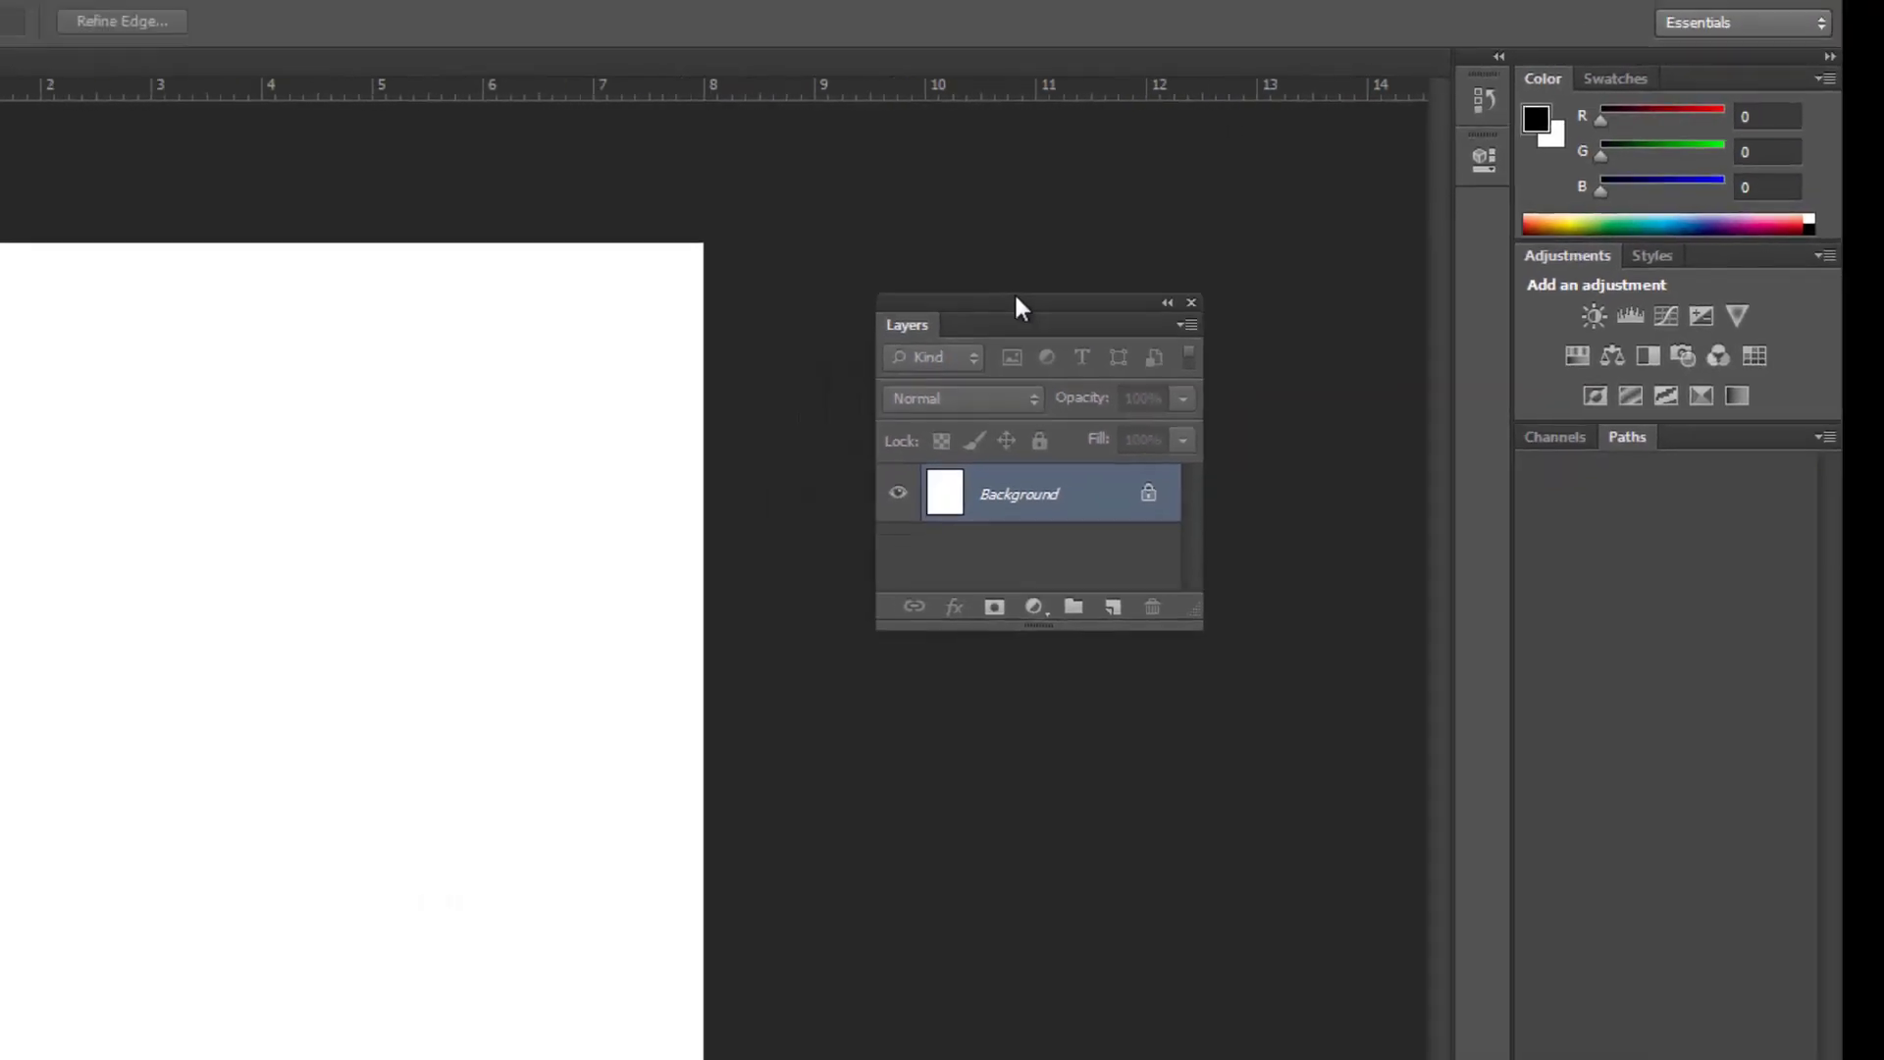
left_click_drag(1014, 292, 1246, 186)
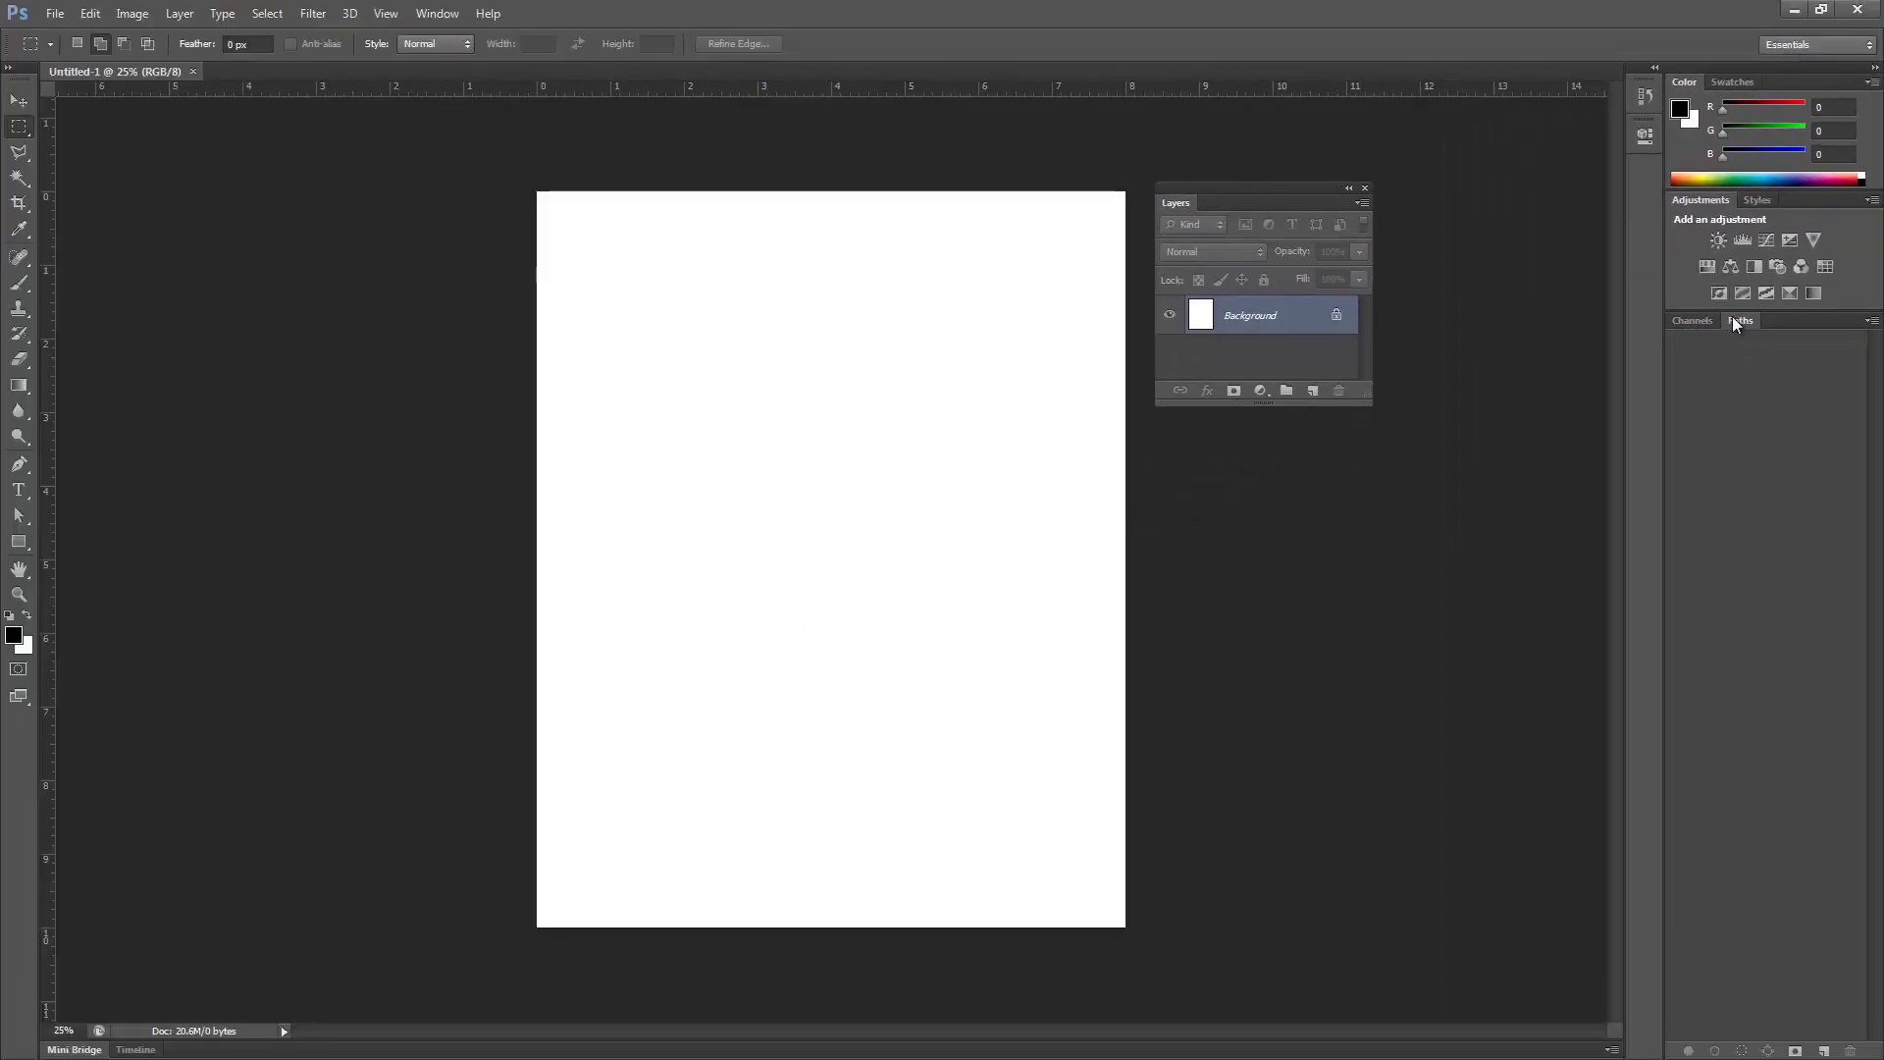
left_click_drag(1694, 322, 1182, 437)
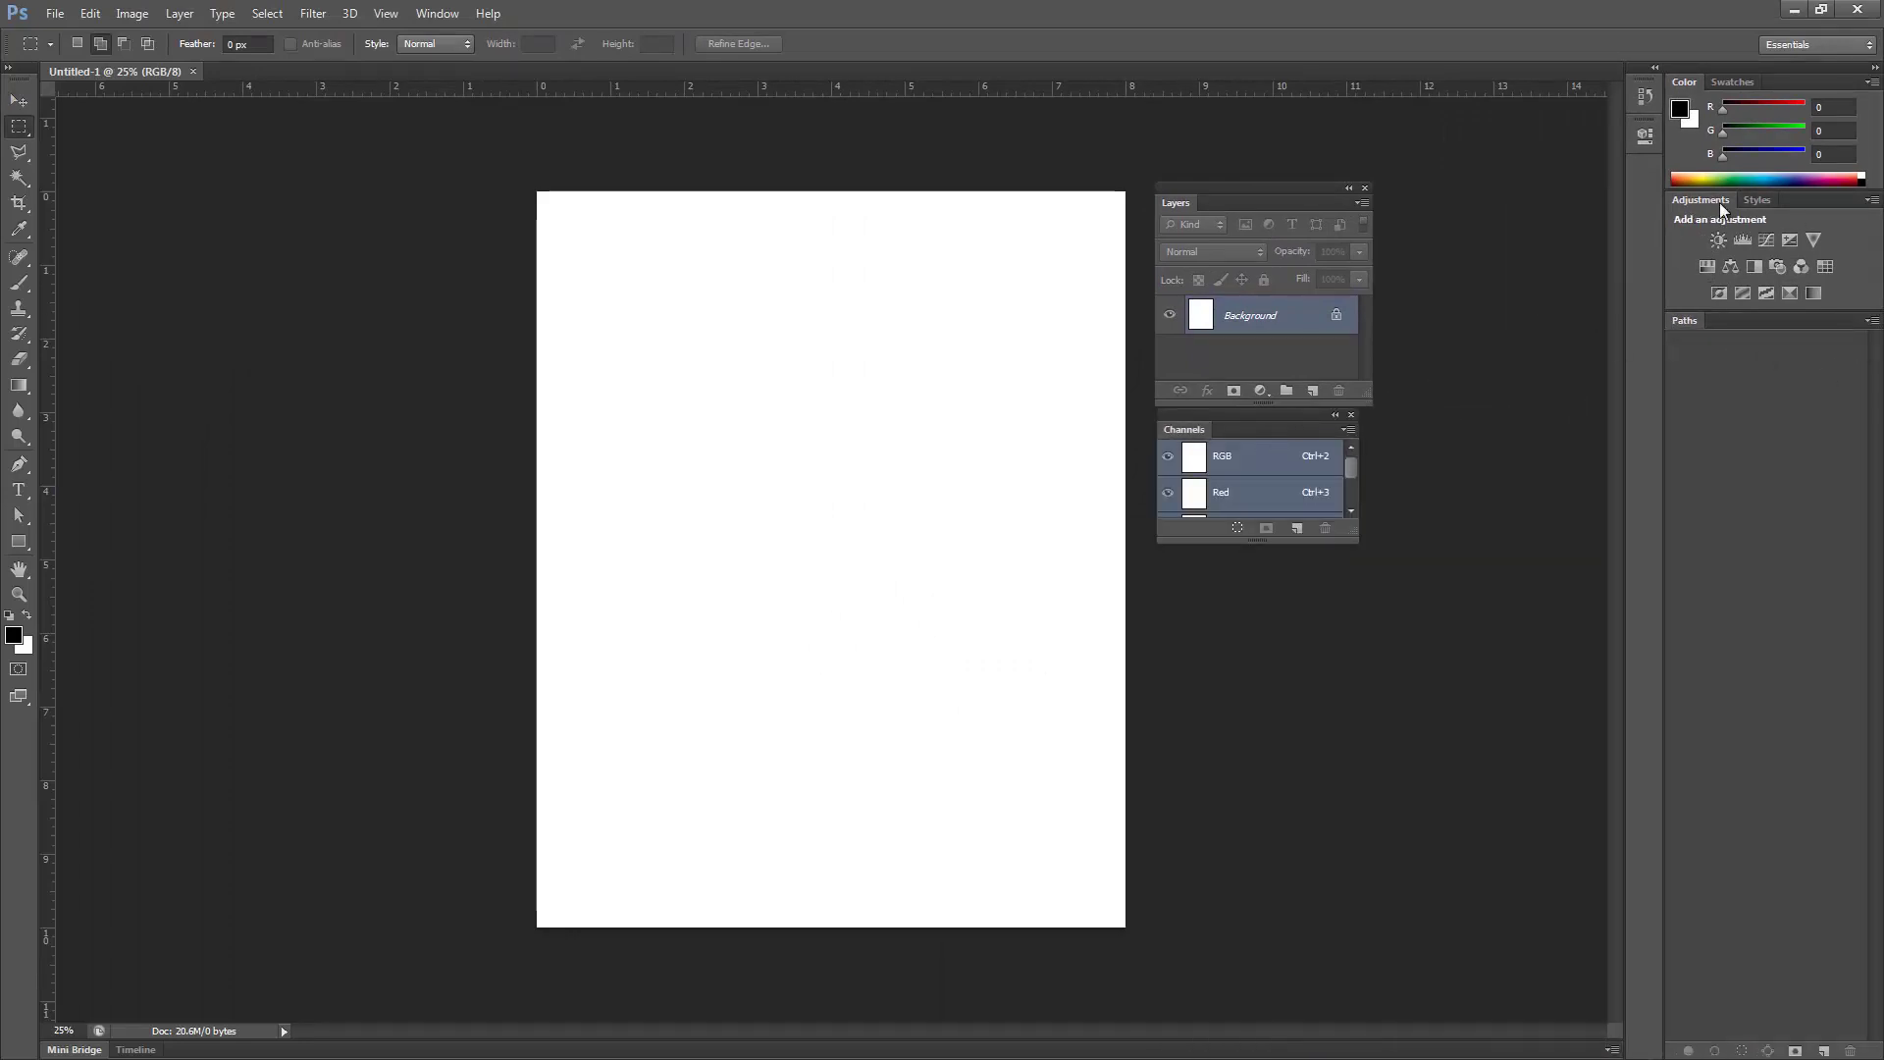
left_click_drag(1731, 80, 1464, 200)
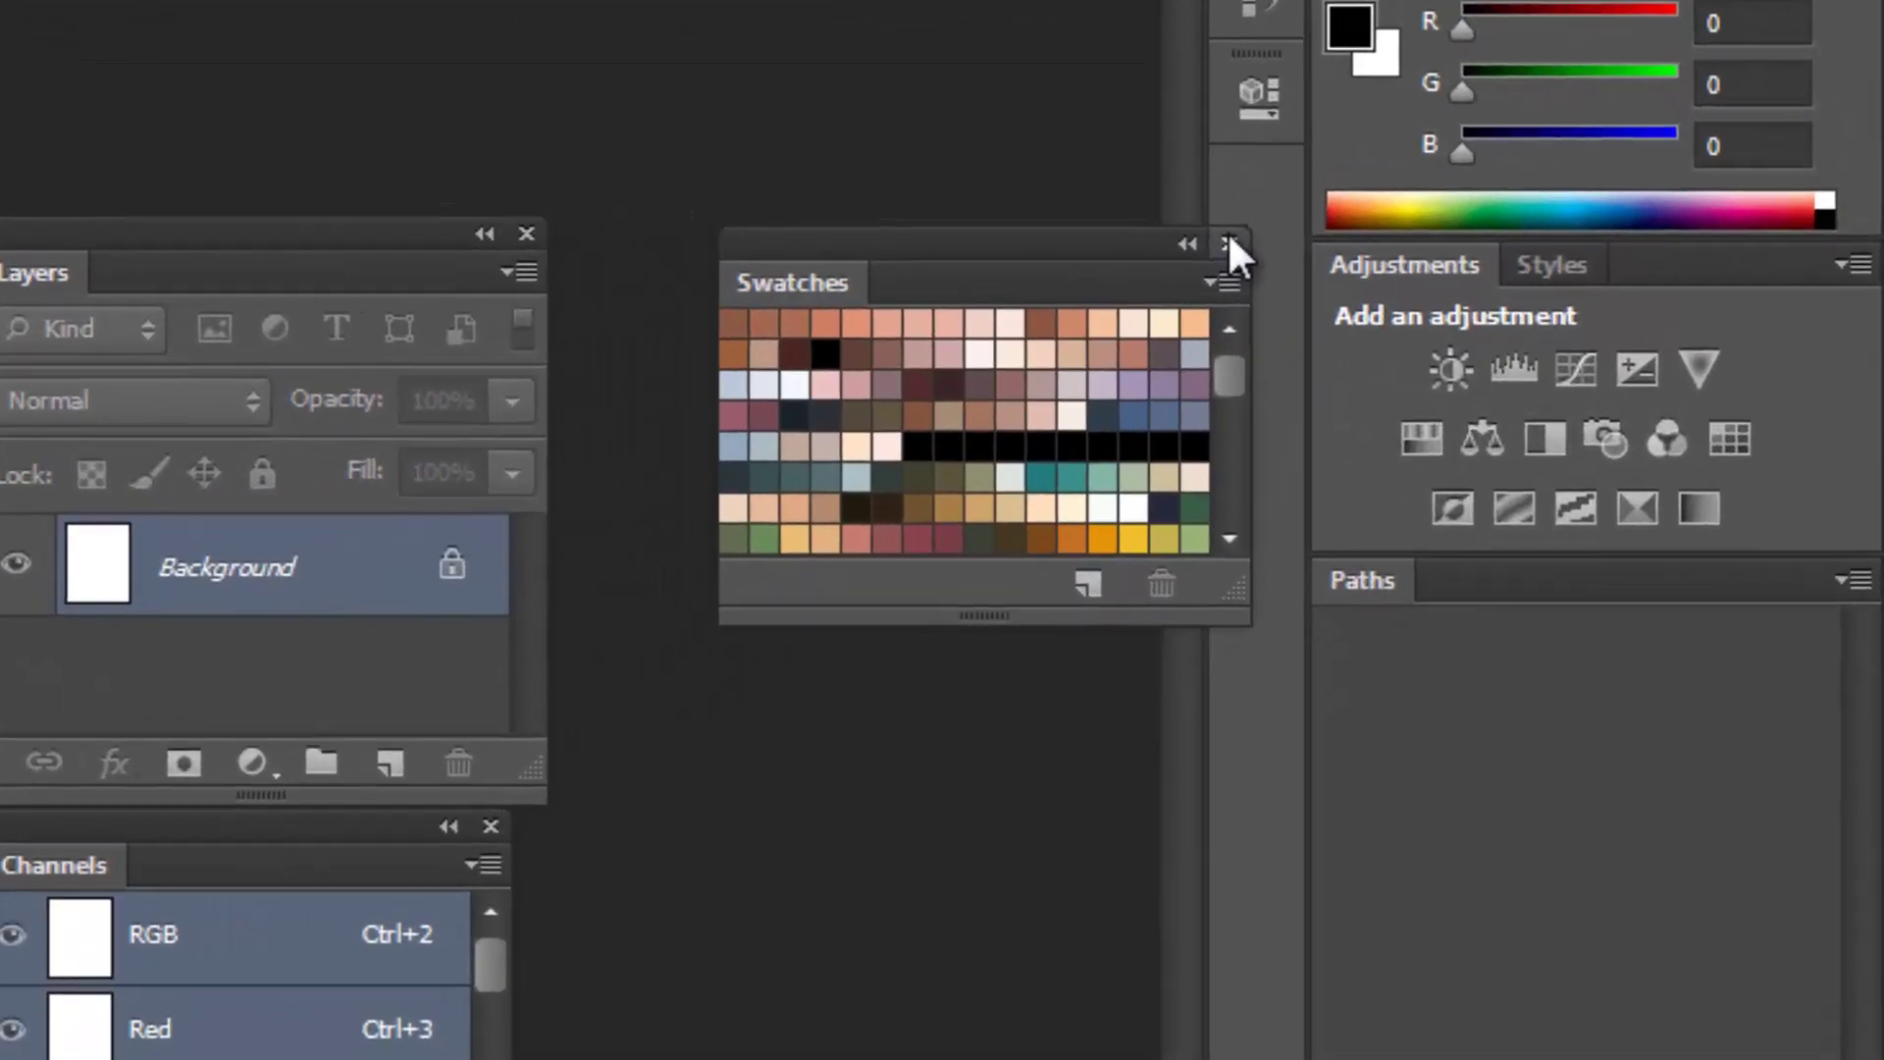
left_click(1310, 233)
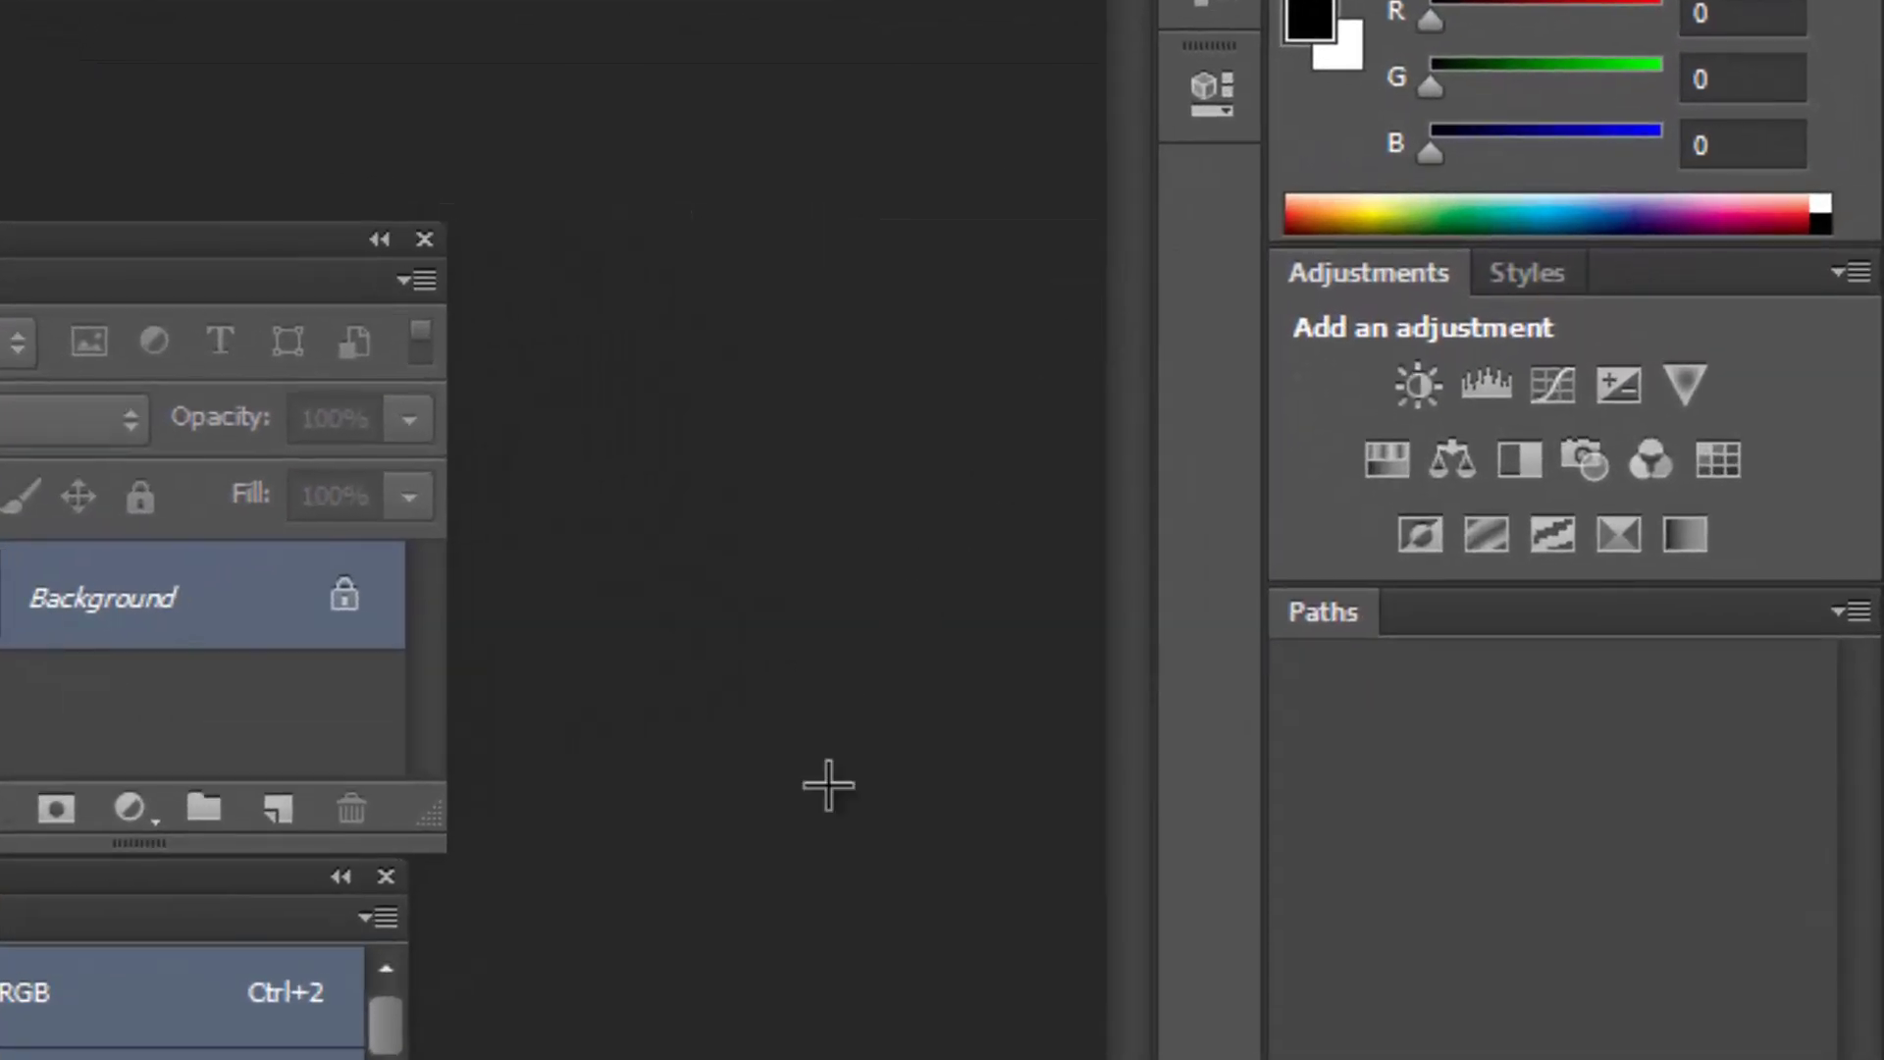
left_click(386, 876)
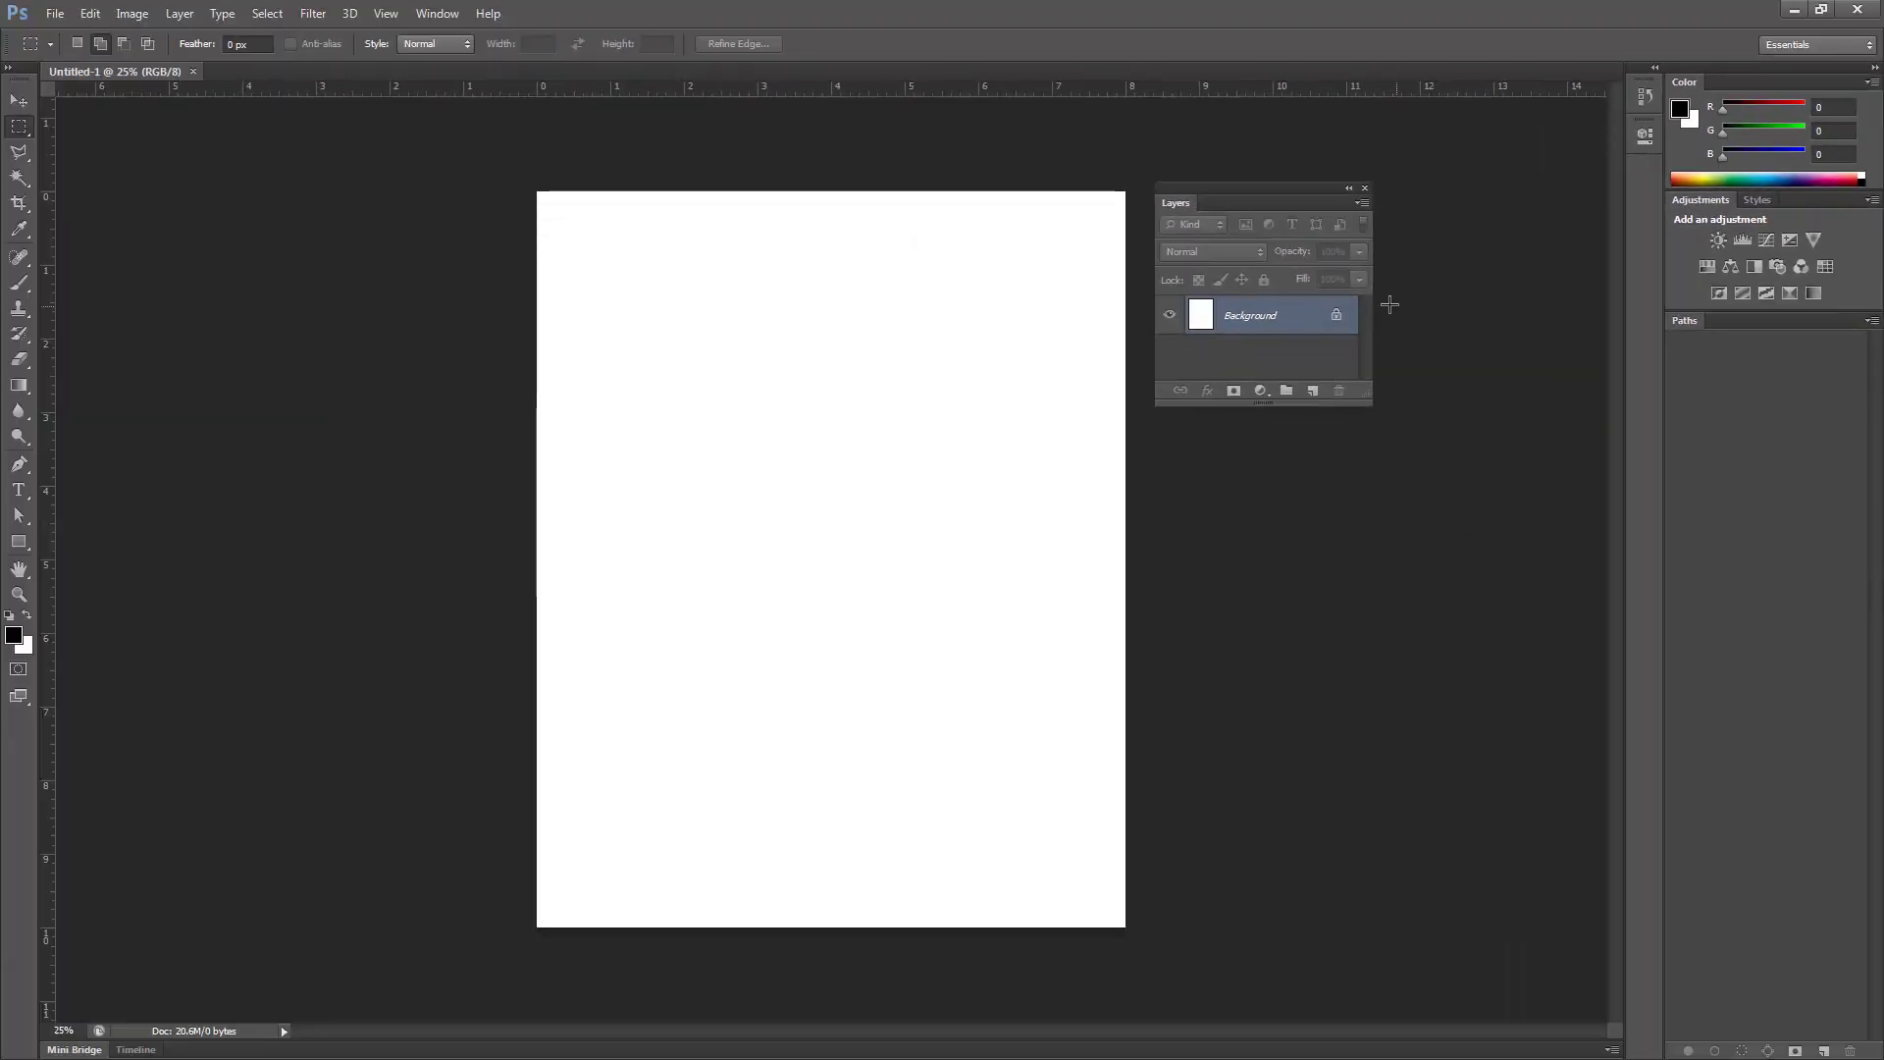
- Move the floating Layers panel over the dock and back out, and detach the Paths and Styles panels
left_click_drag(1275, 186, 1788, 356)
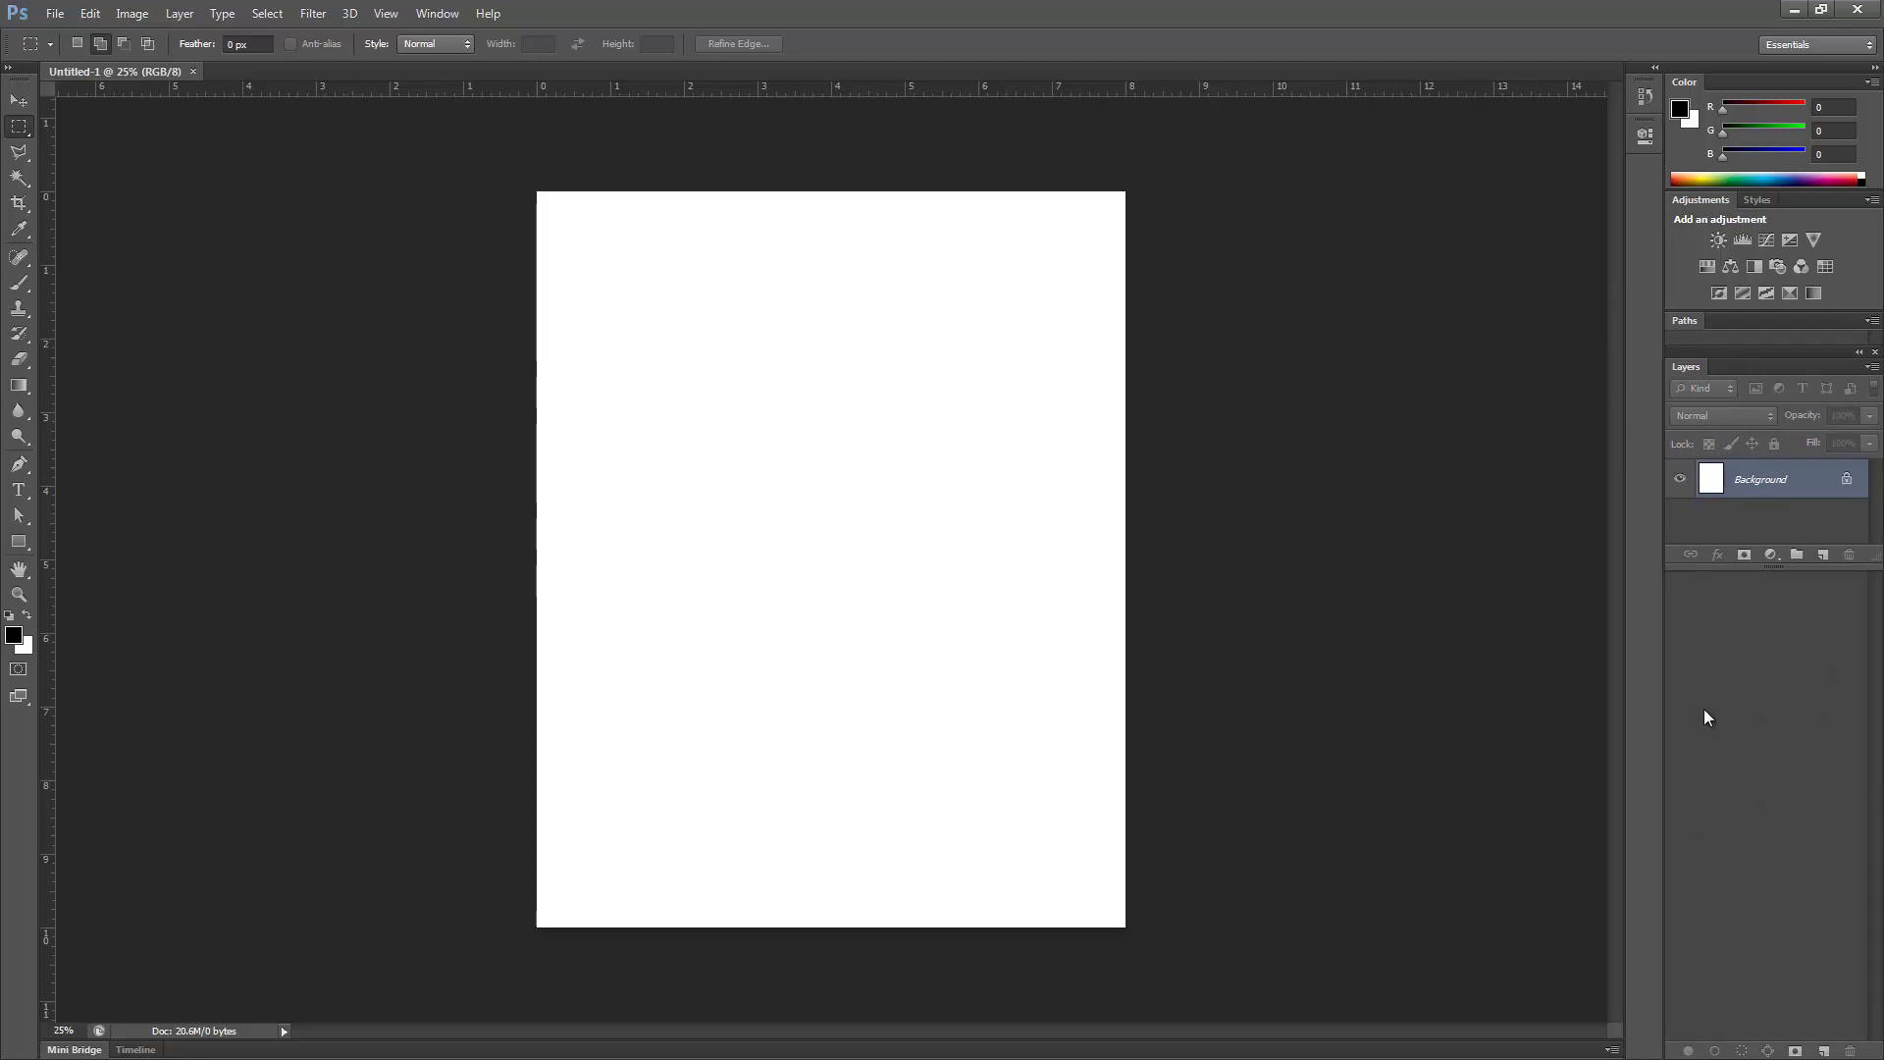
left_click_drag(1703, 367, 1327, 381)
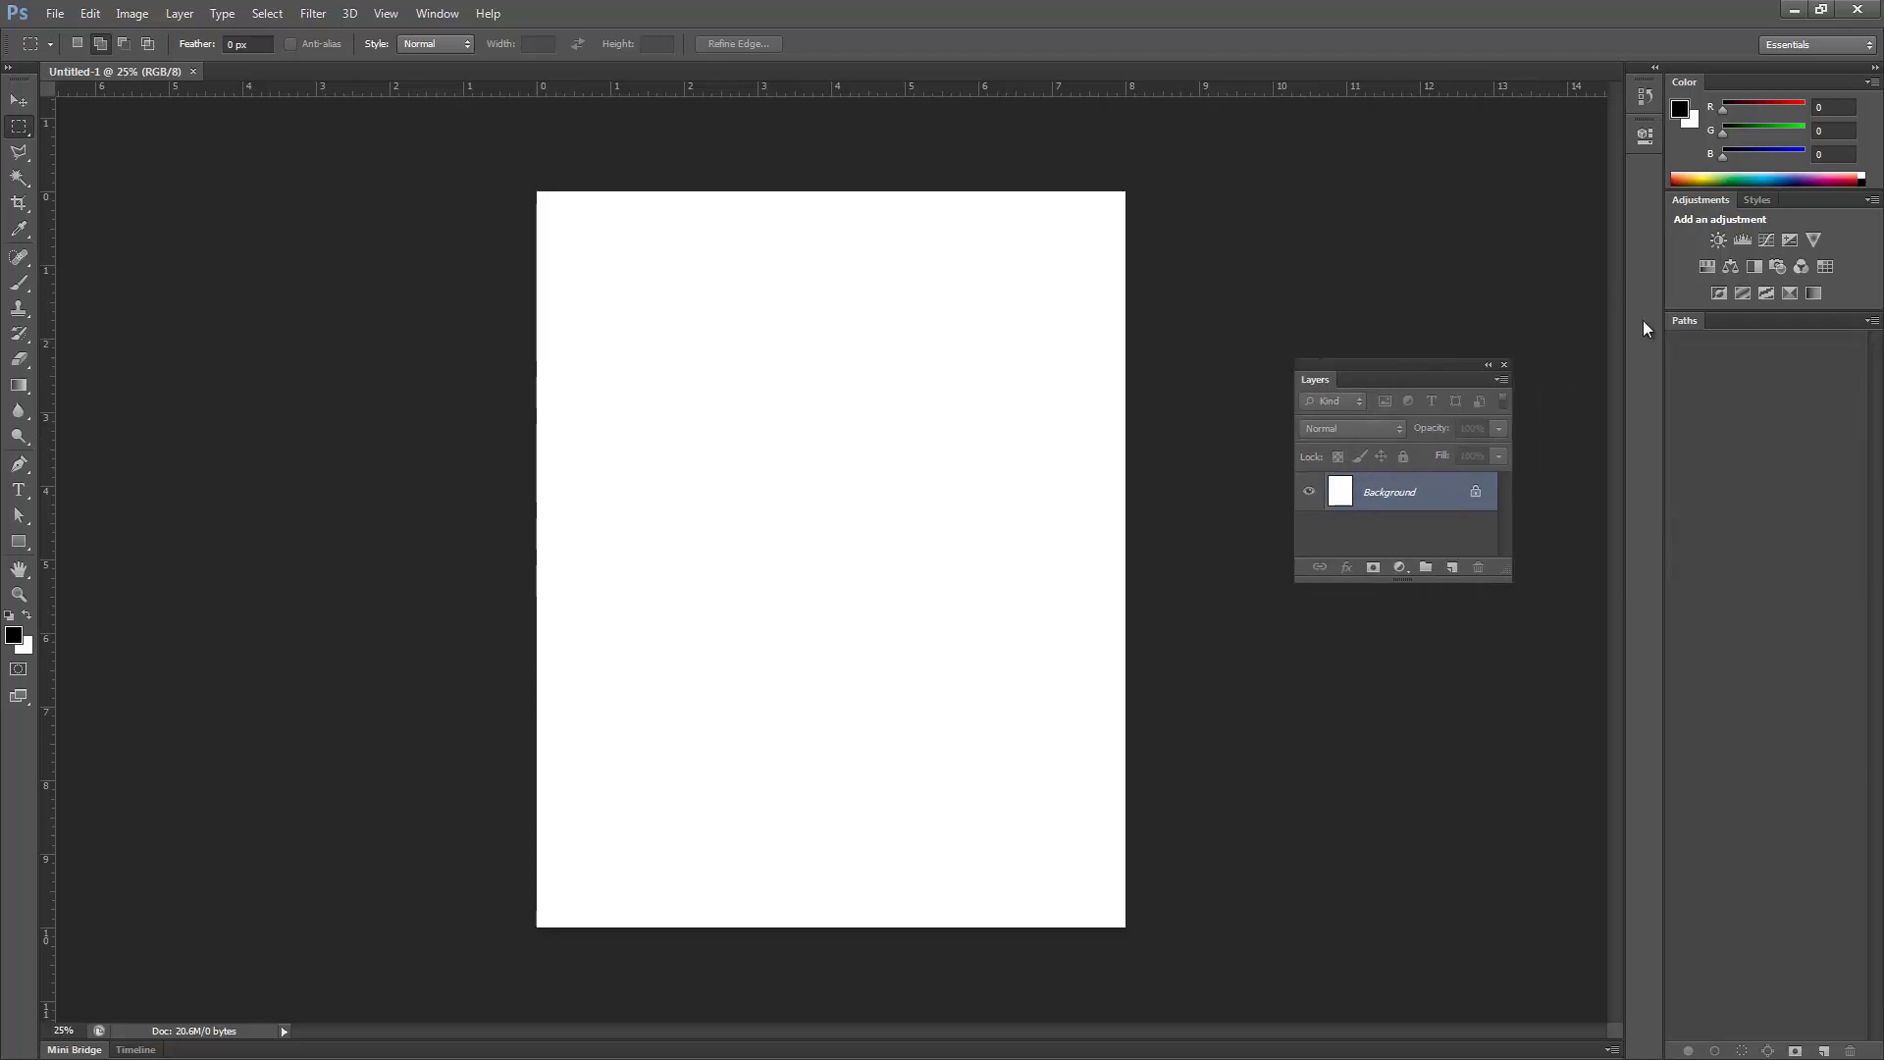
left_click_drag(1684, 324, 1288, 263)
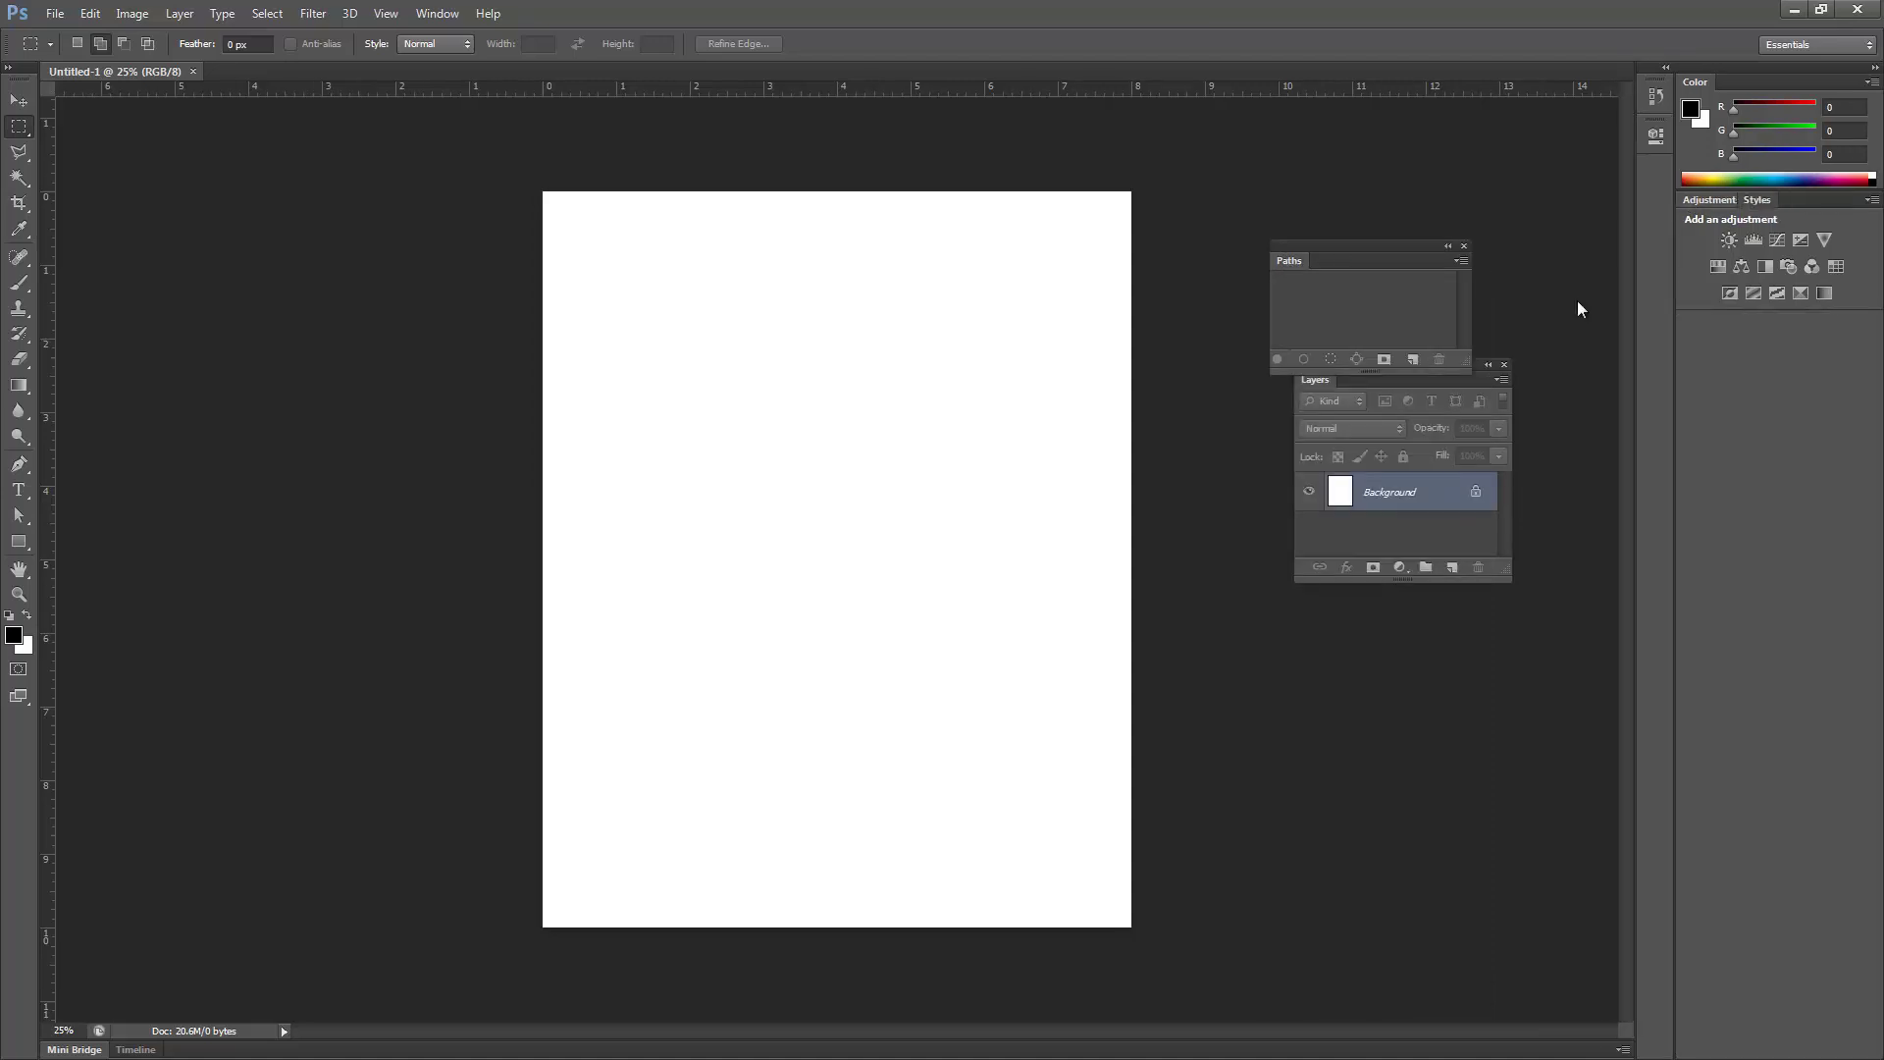
left_click_drag(1756, 199, 1334, 632)
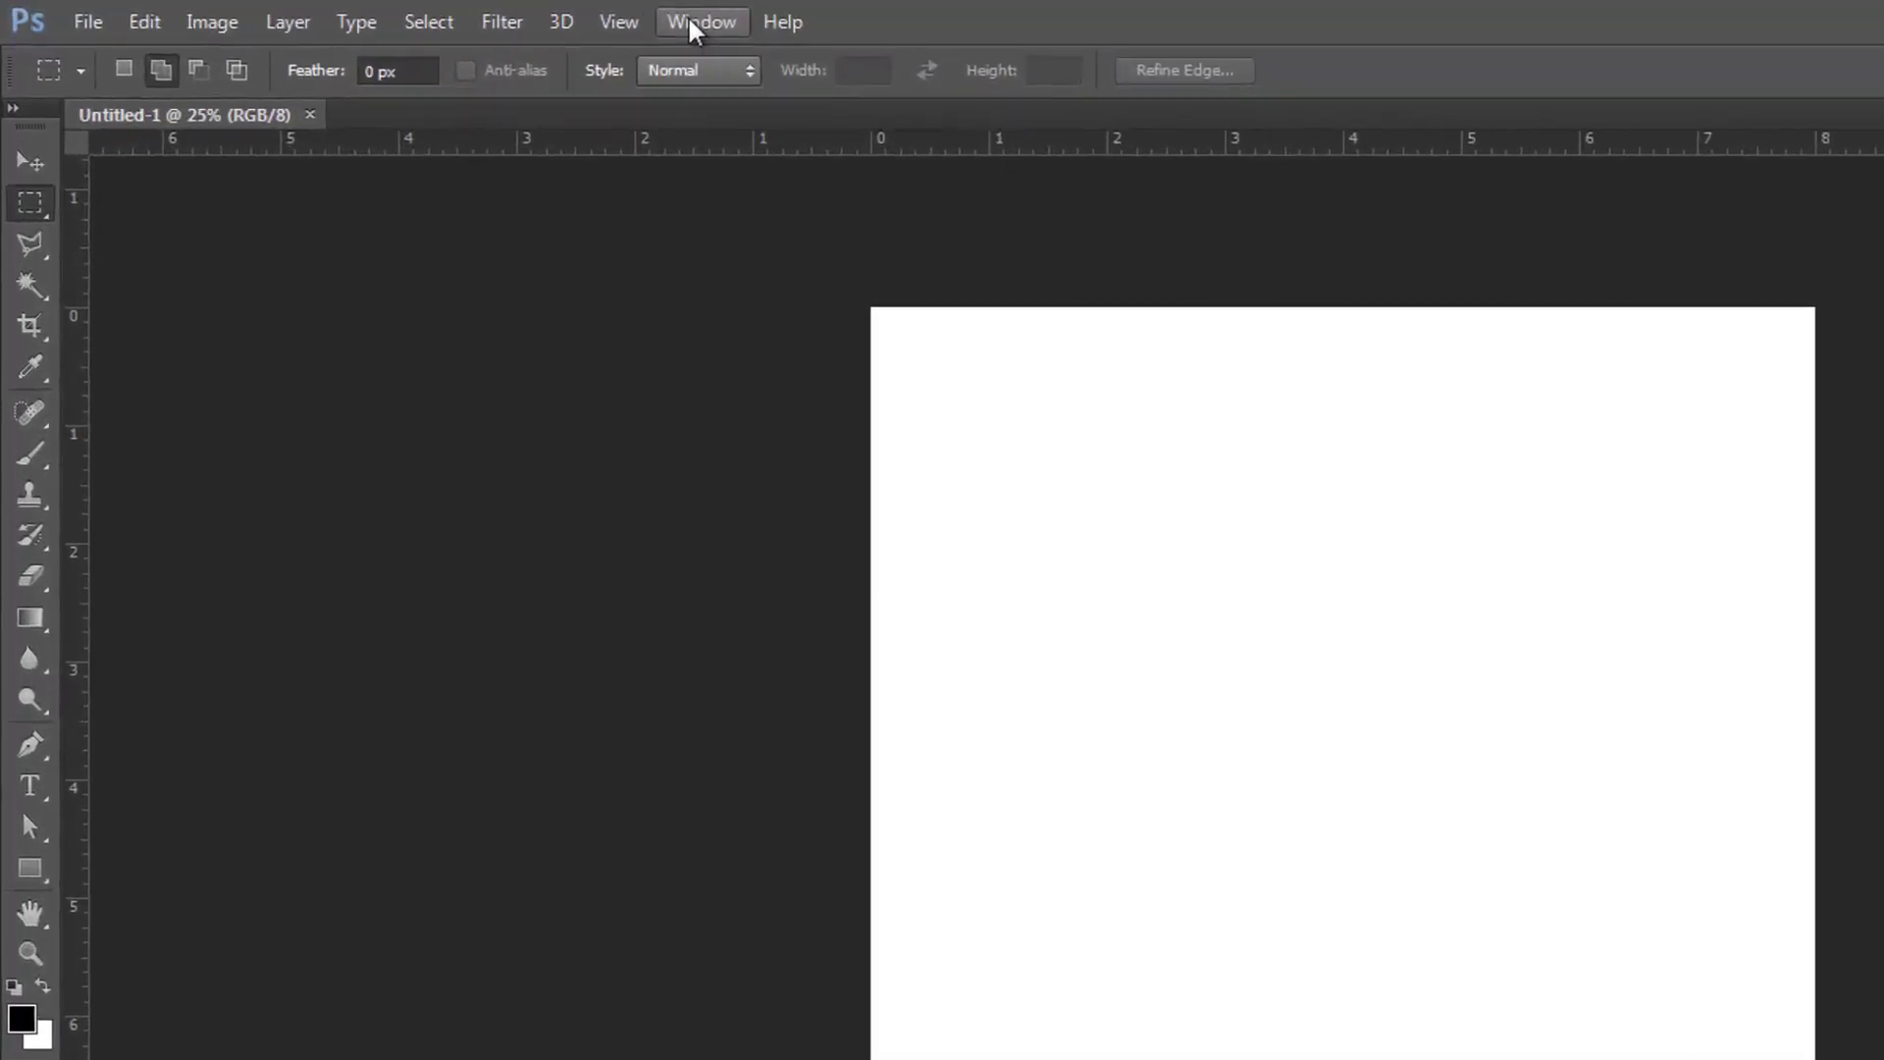
- Reset the Essentials workspace to its default panel layout
left_click(695, 24)
mouse_move(701, 94)
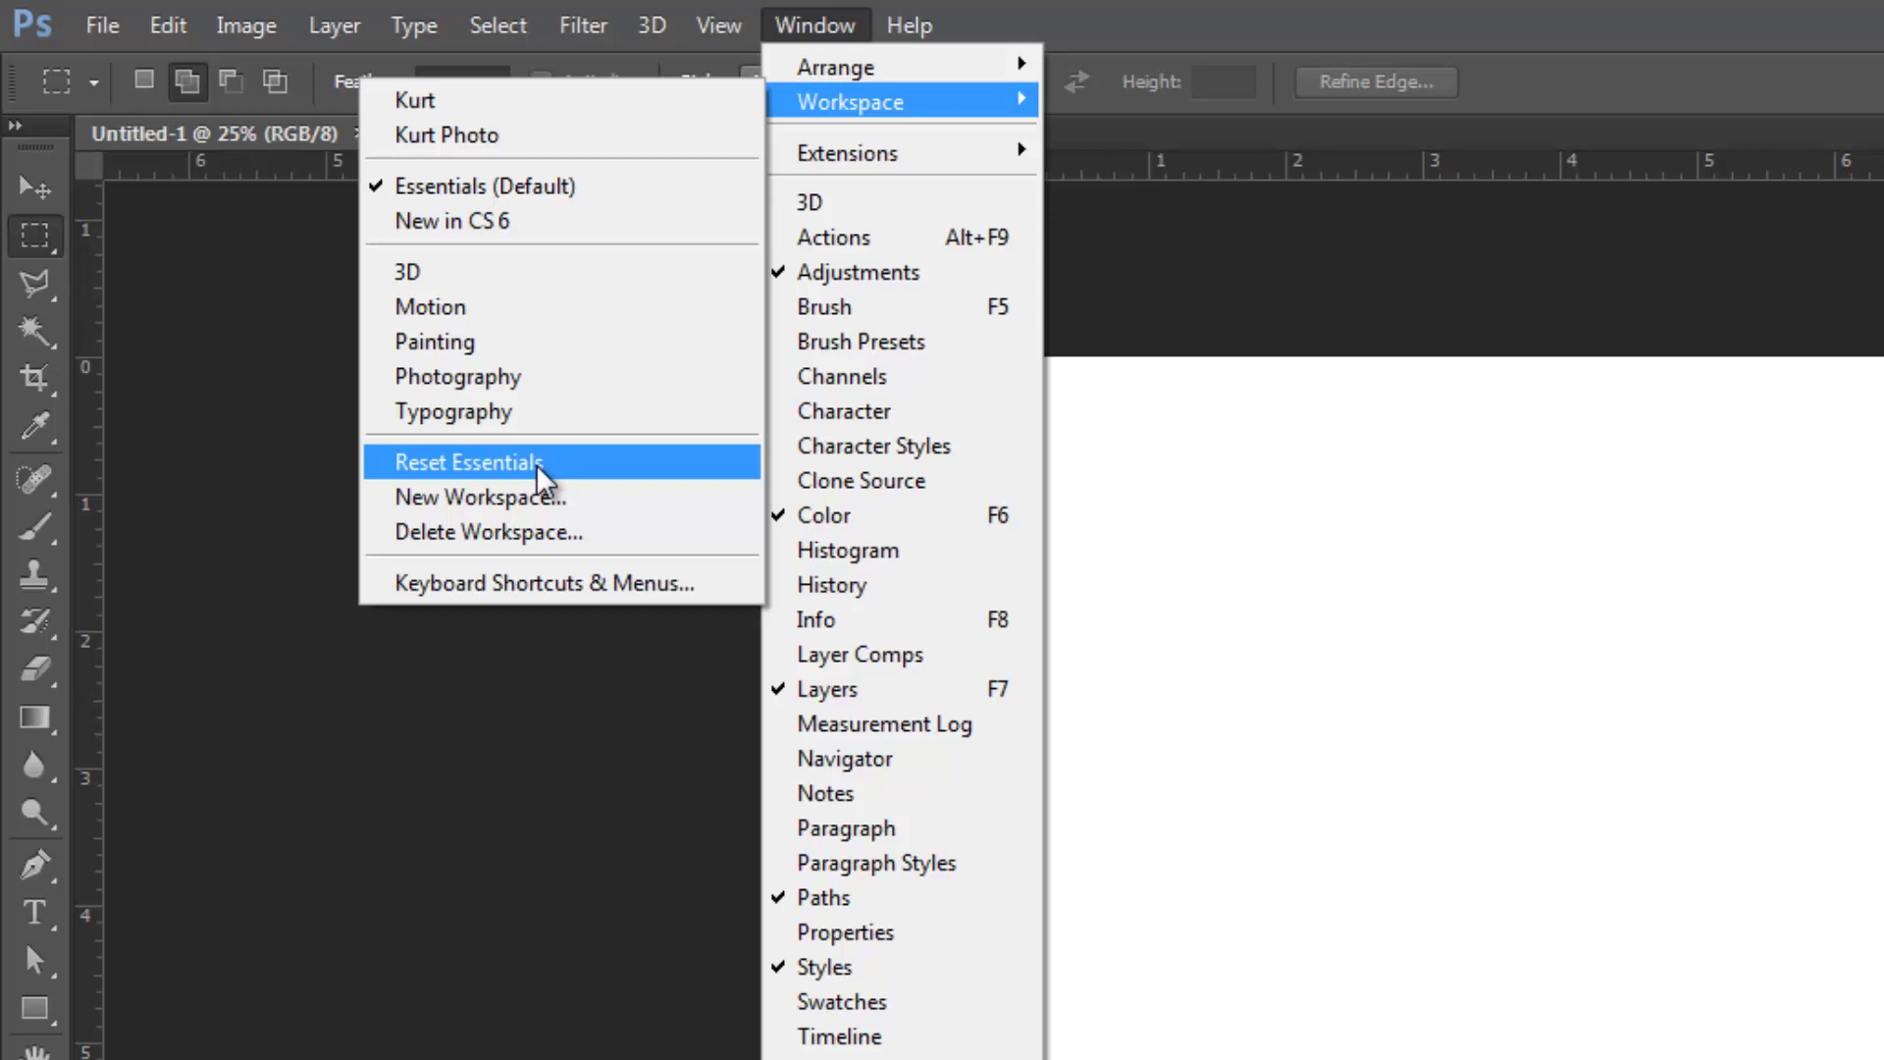
left_click(539, 470)
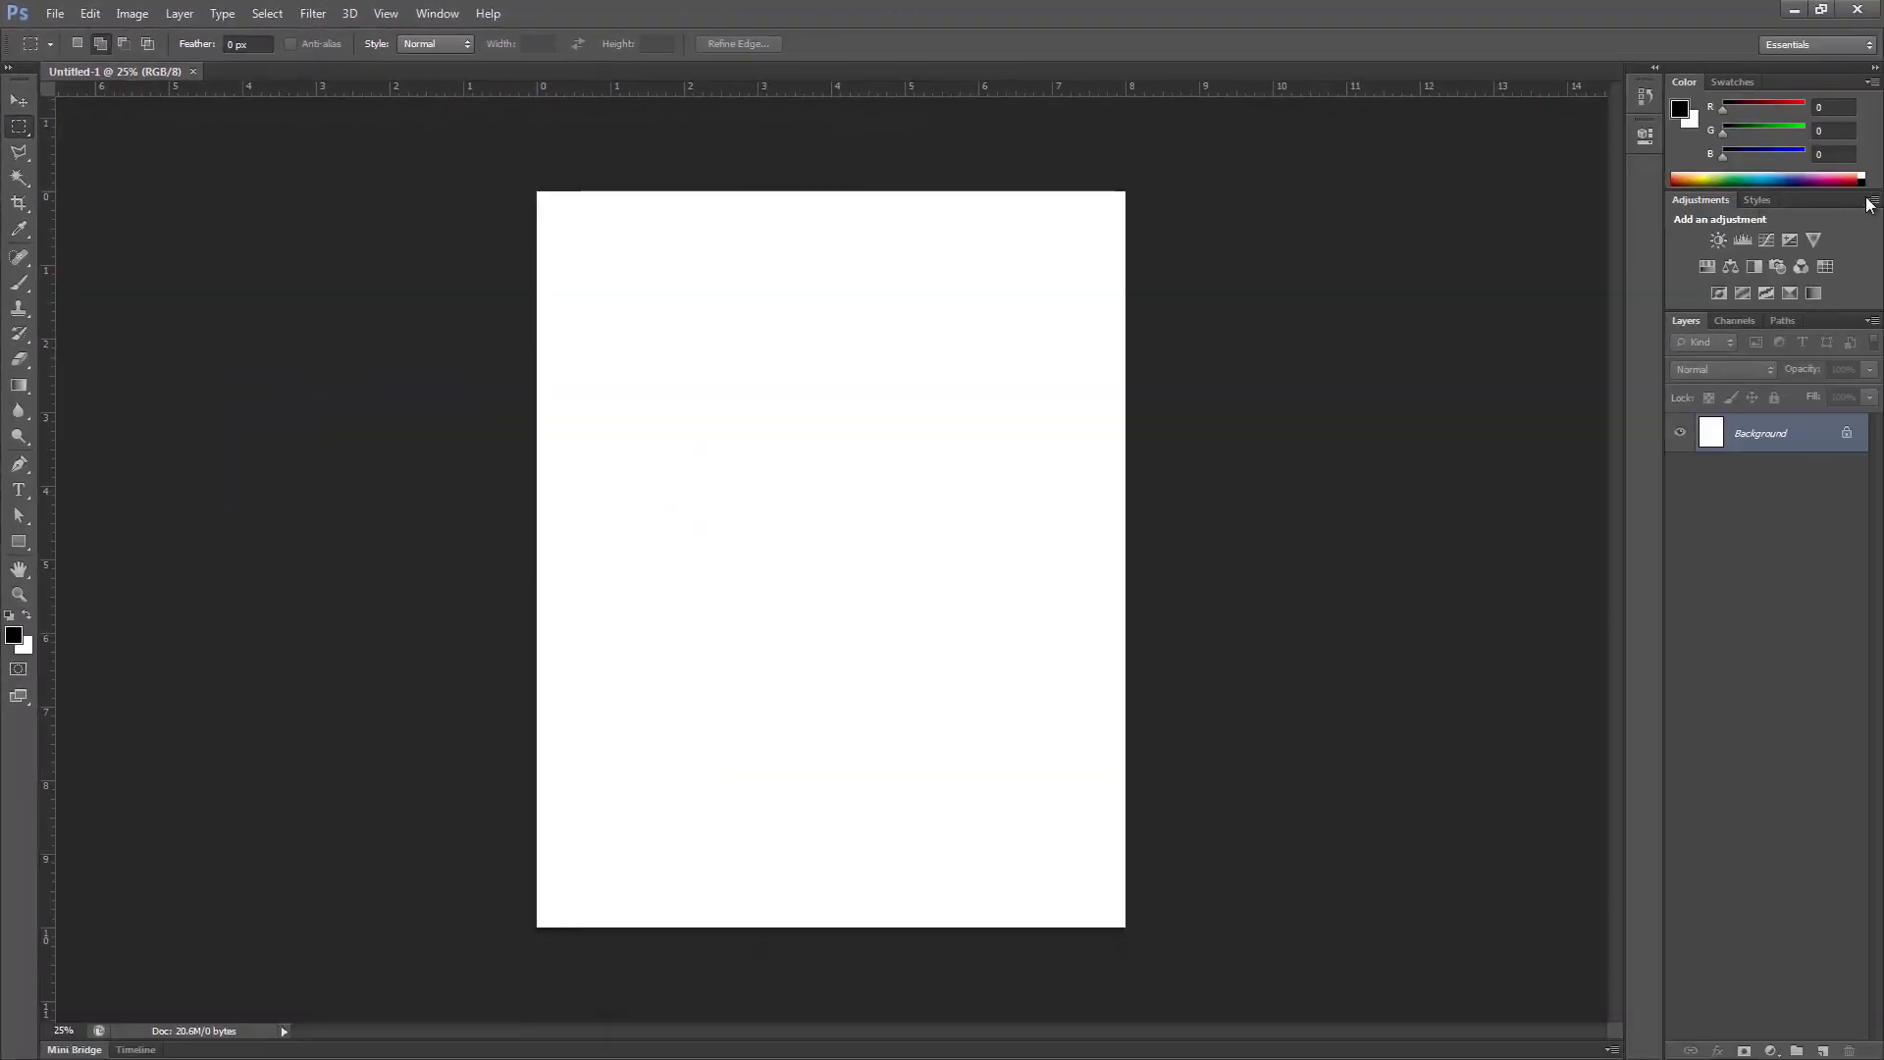
- Detach the Adjustments and Styles panels from the dock and close both
left_click(1870, 200)
left_click(1693, 200)
left_click_drag(1692, 200, 1335, 221)
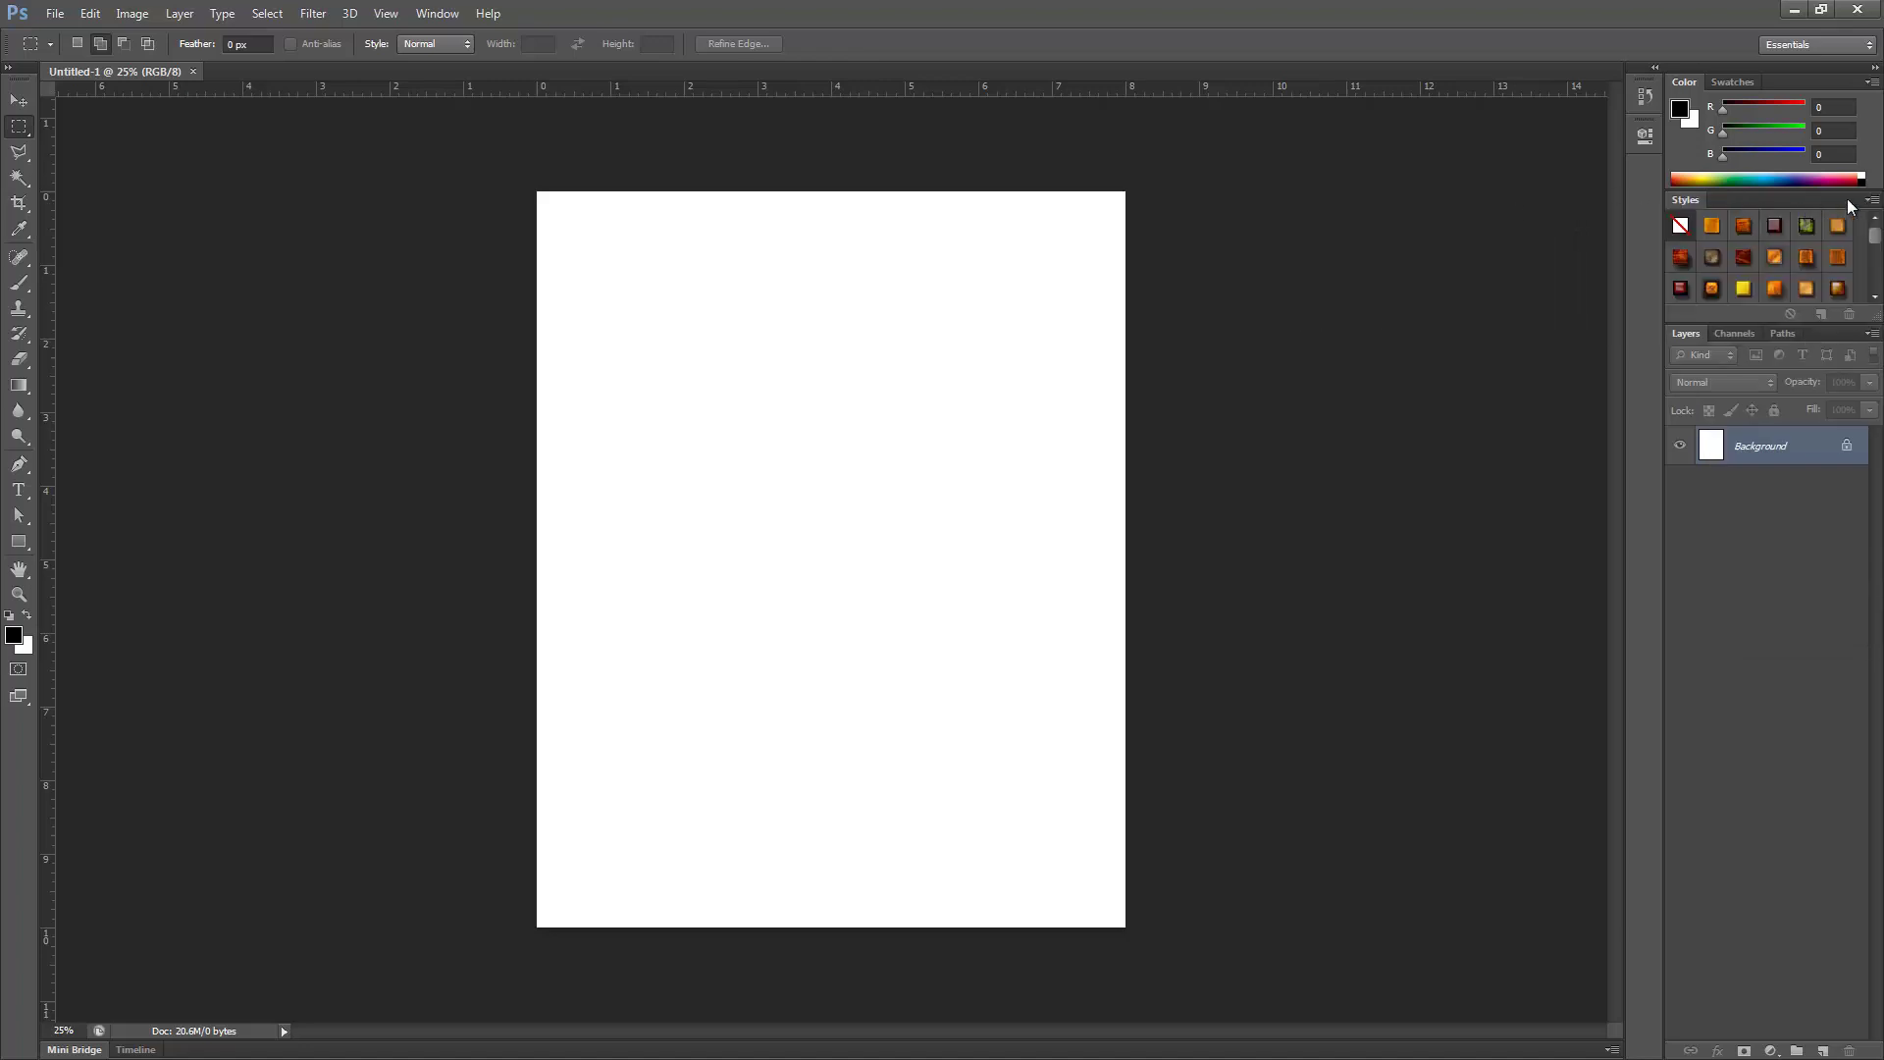
left_click(1871, 200)
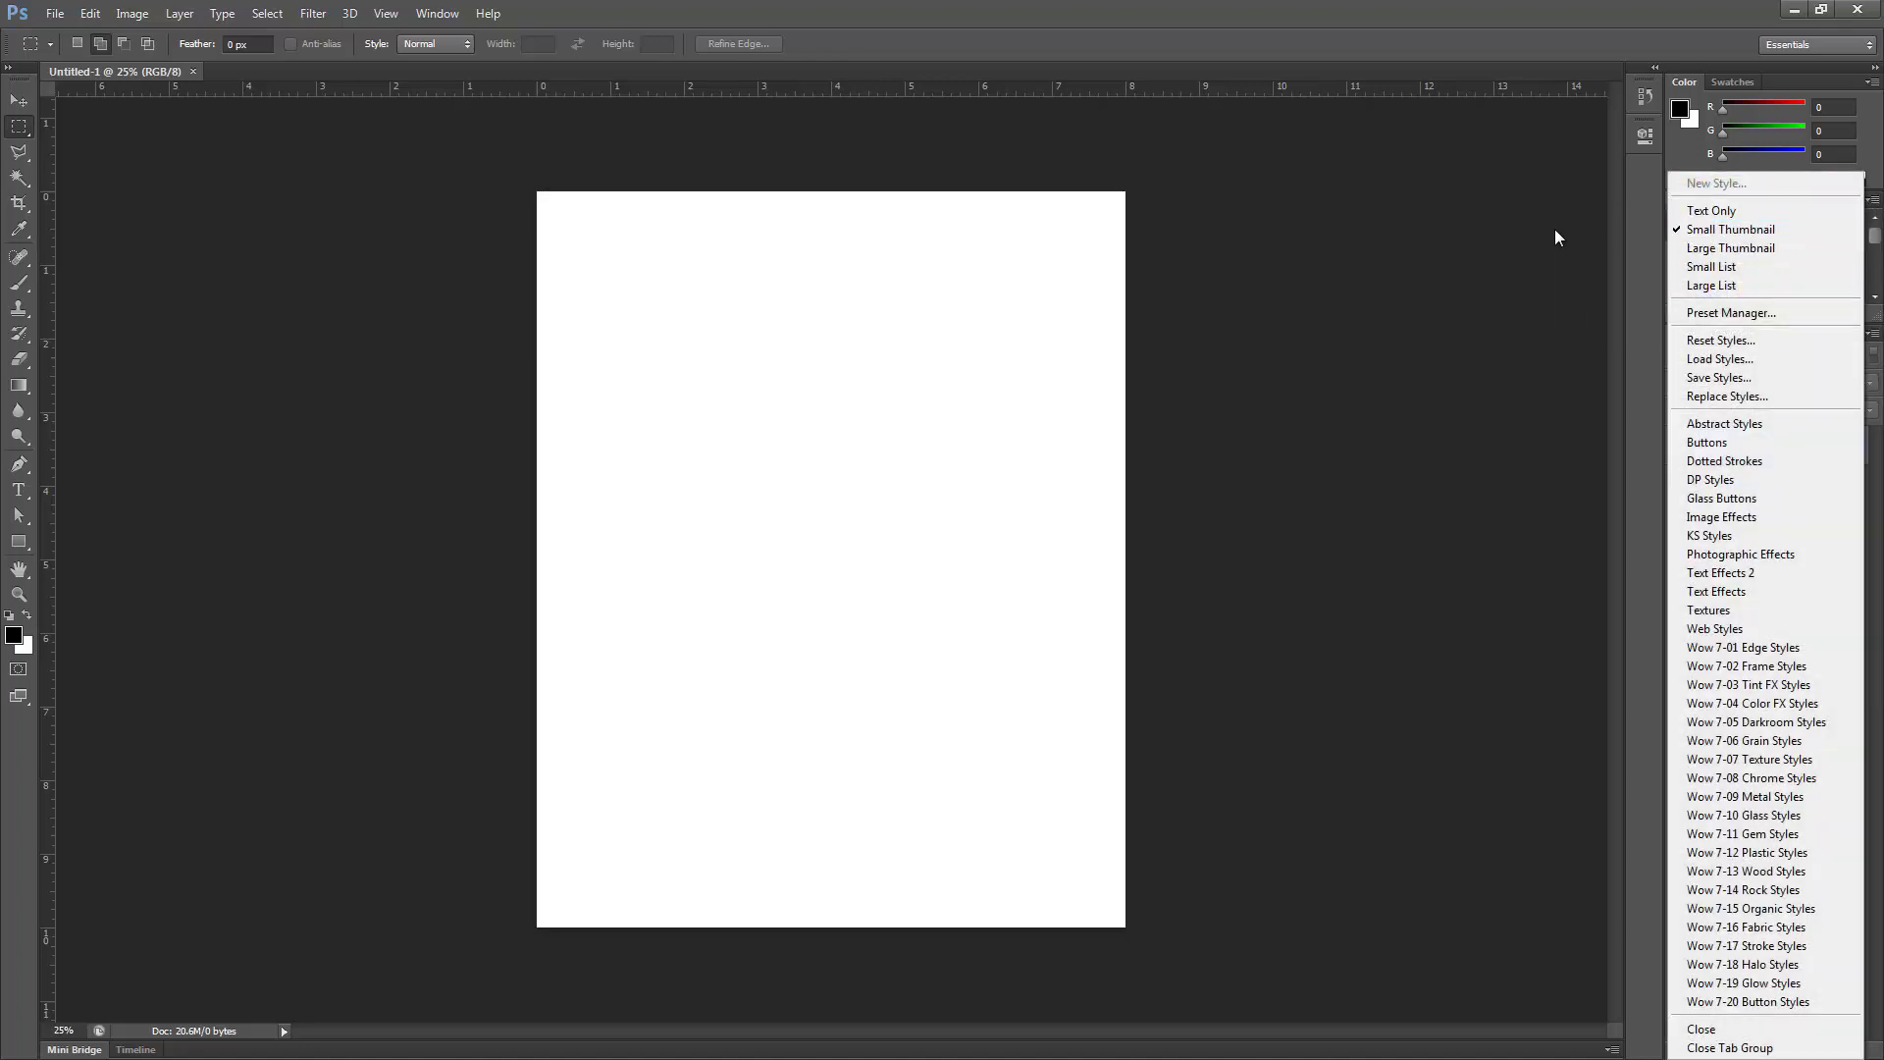
left_click(1590, 231)
left_click_drag(1707, 204, 1328, 217)
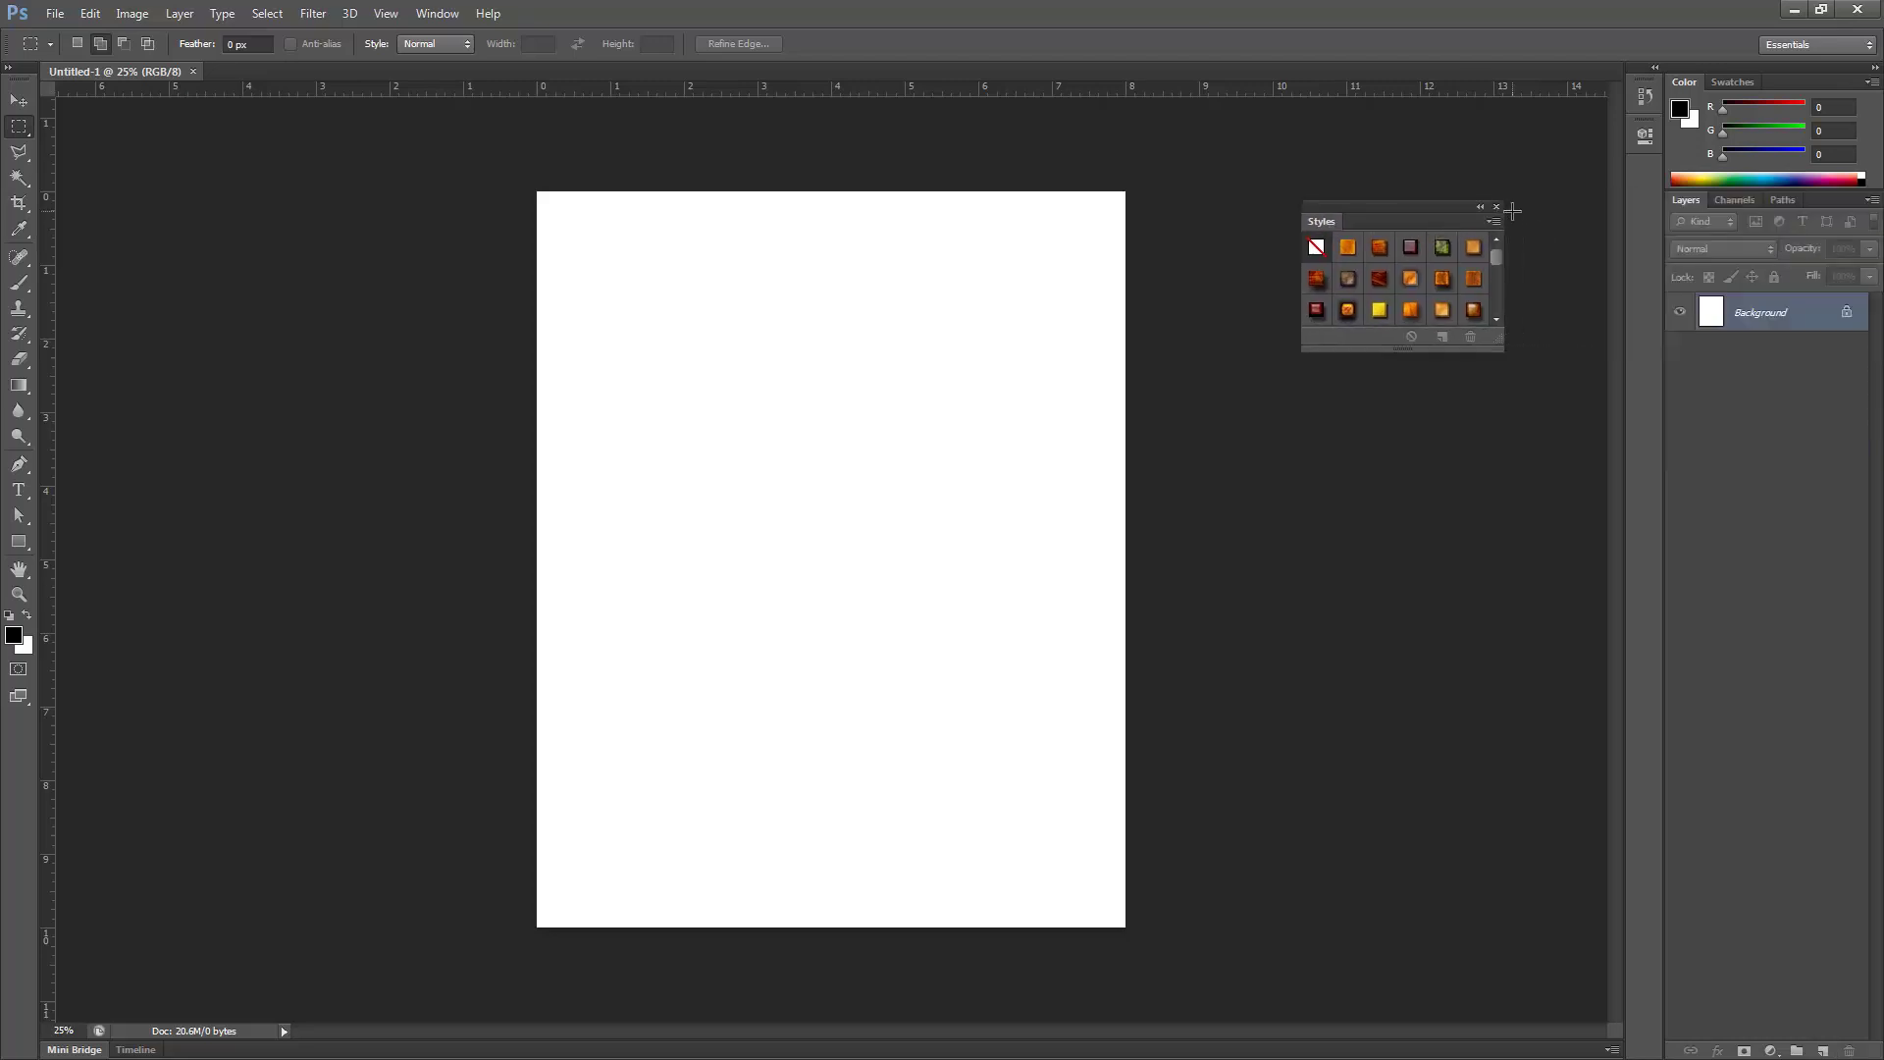
left_click(1511, 203)
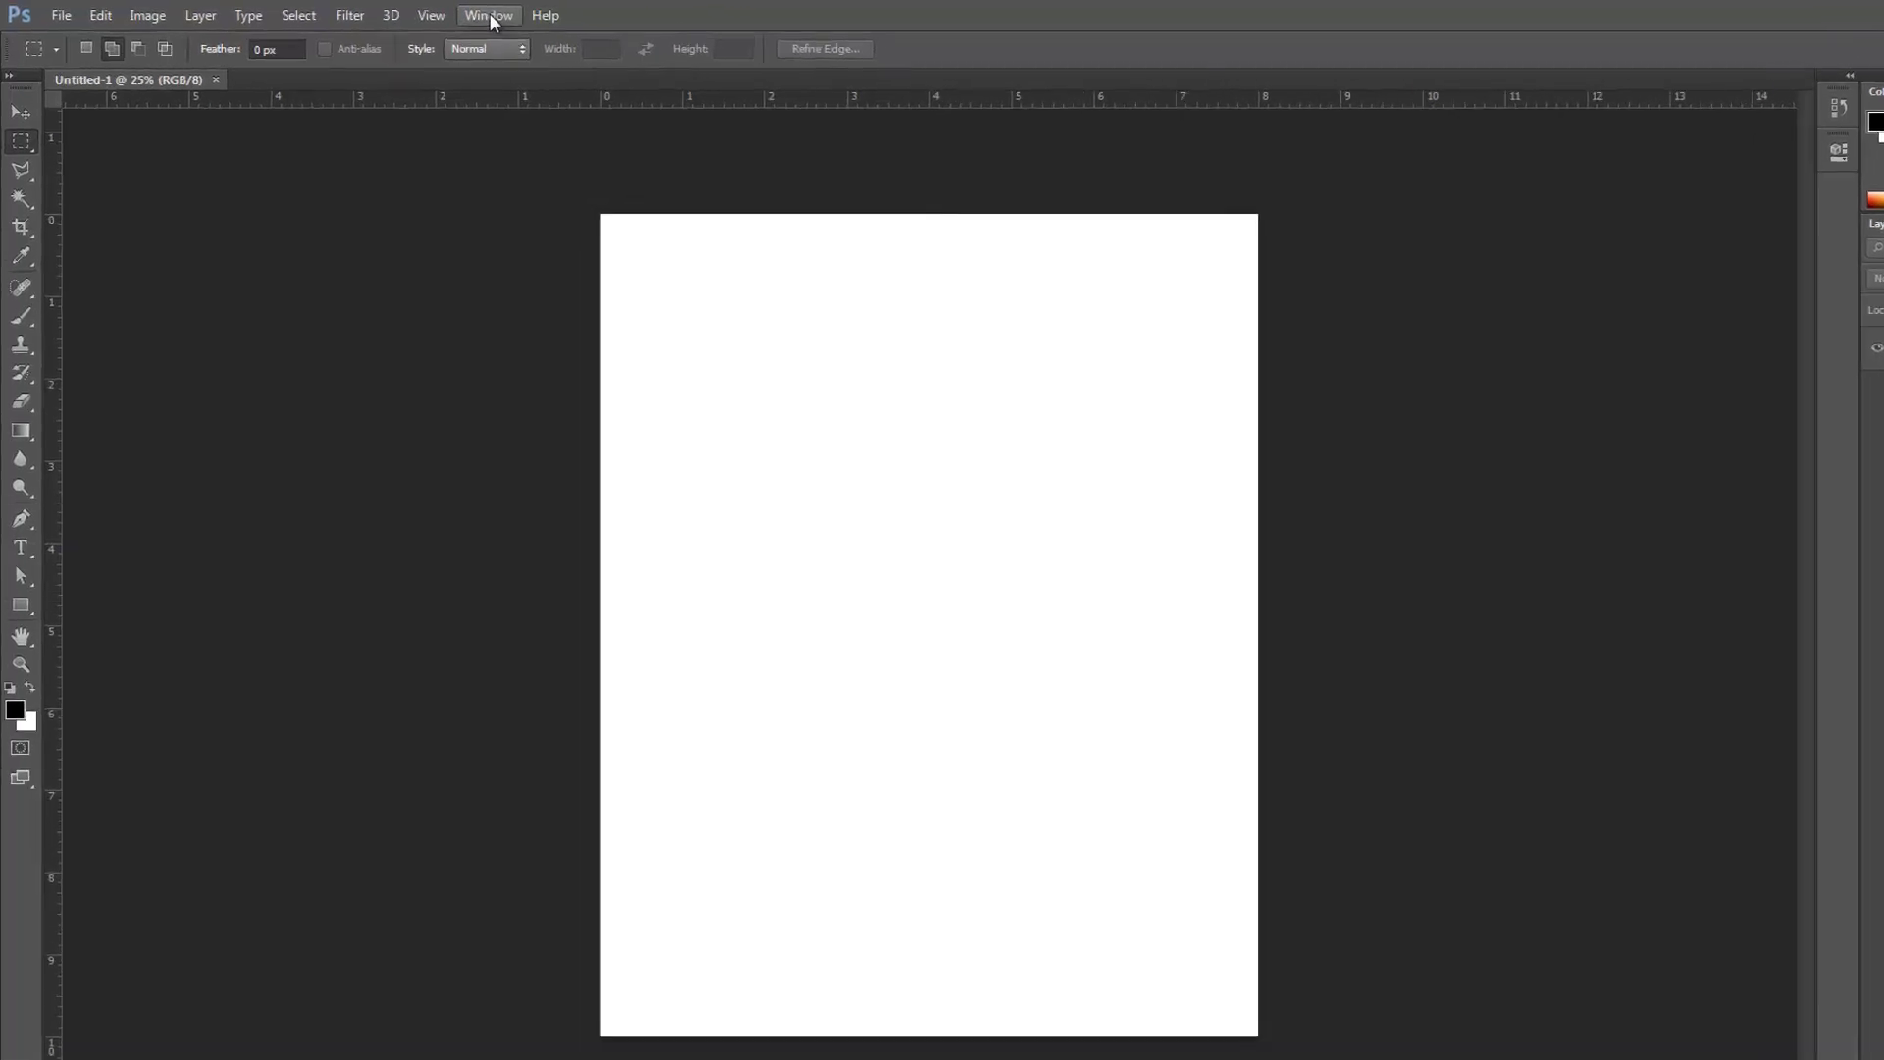
- Switch to the saved custom photo workspace
left_click(437, 14)
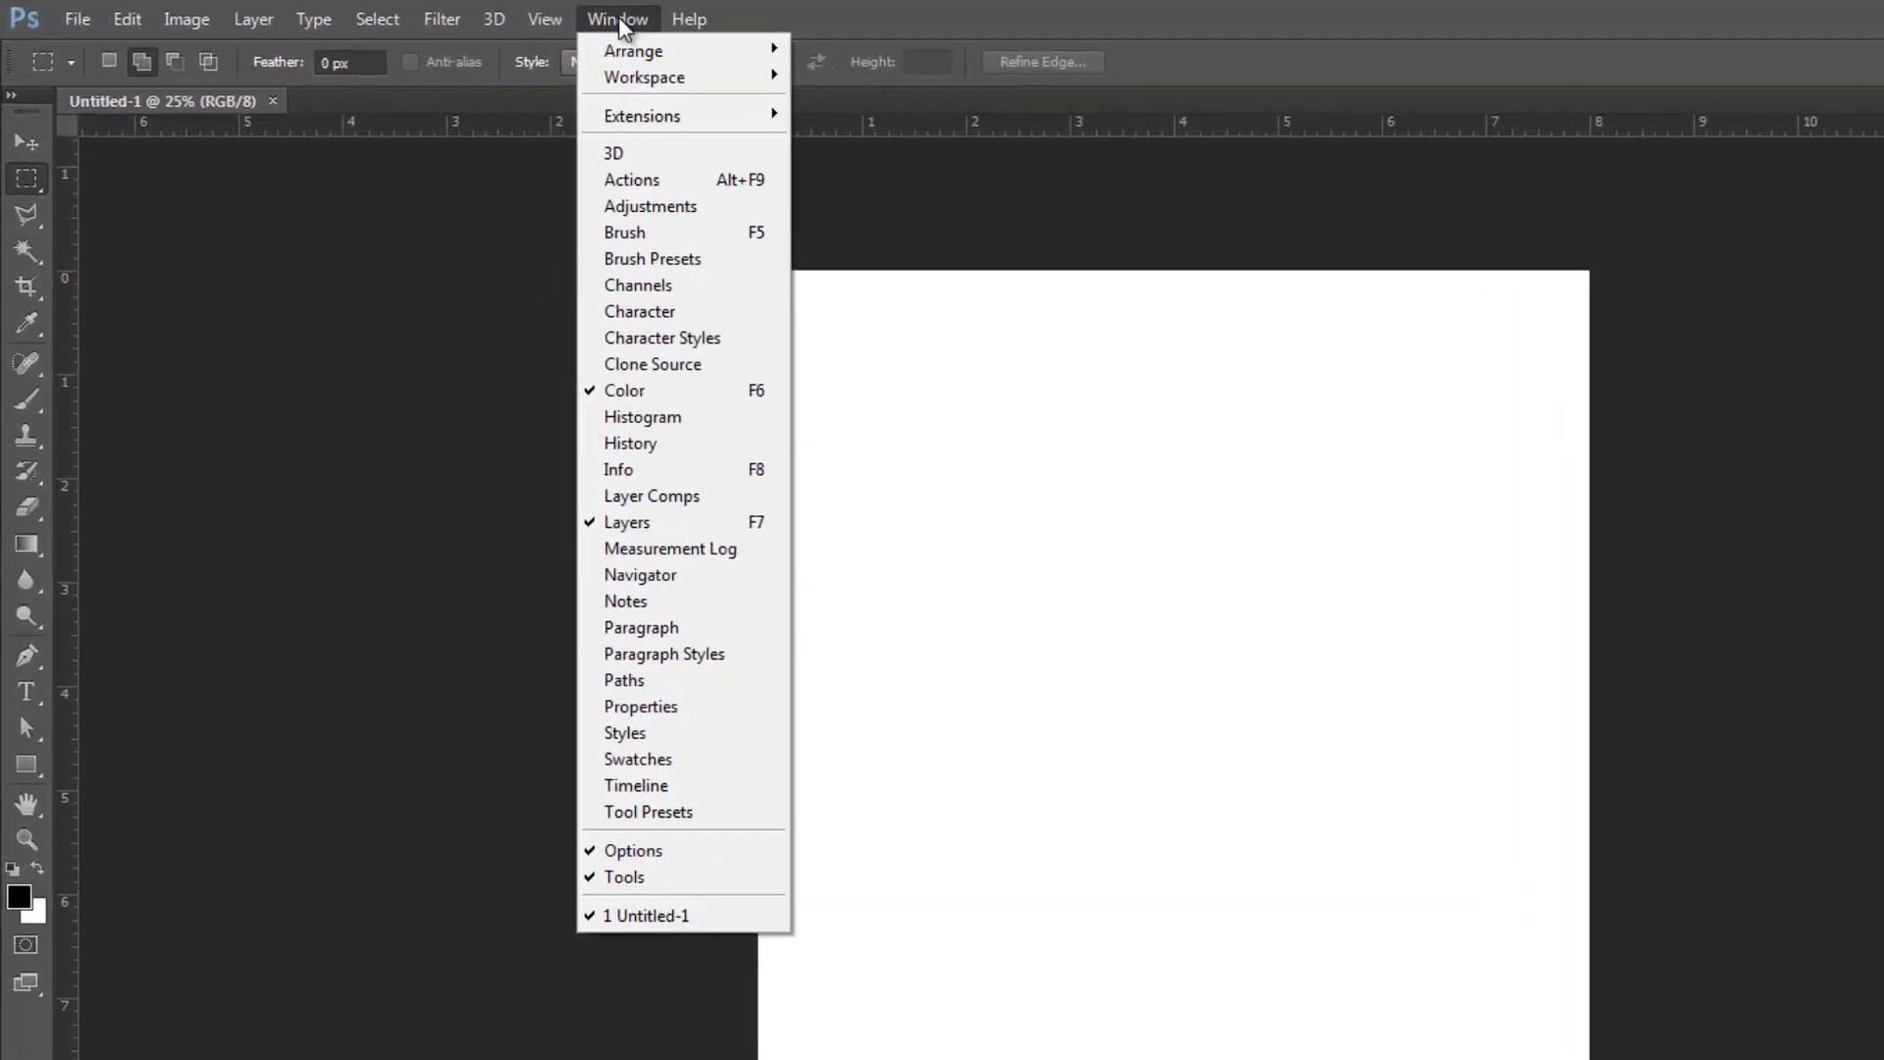
mouse_move(677, 86)
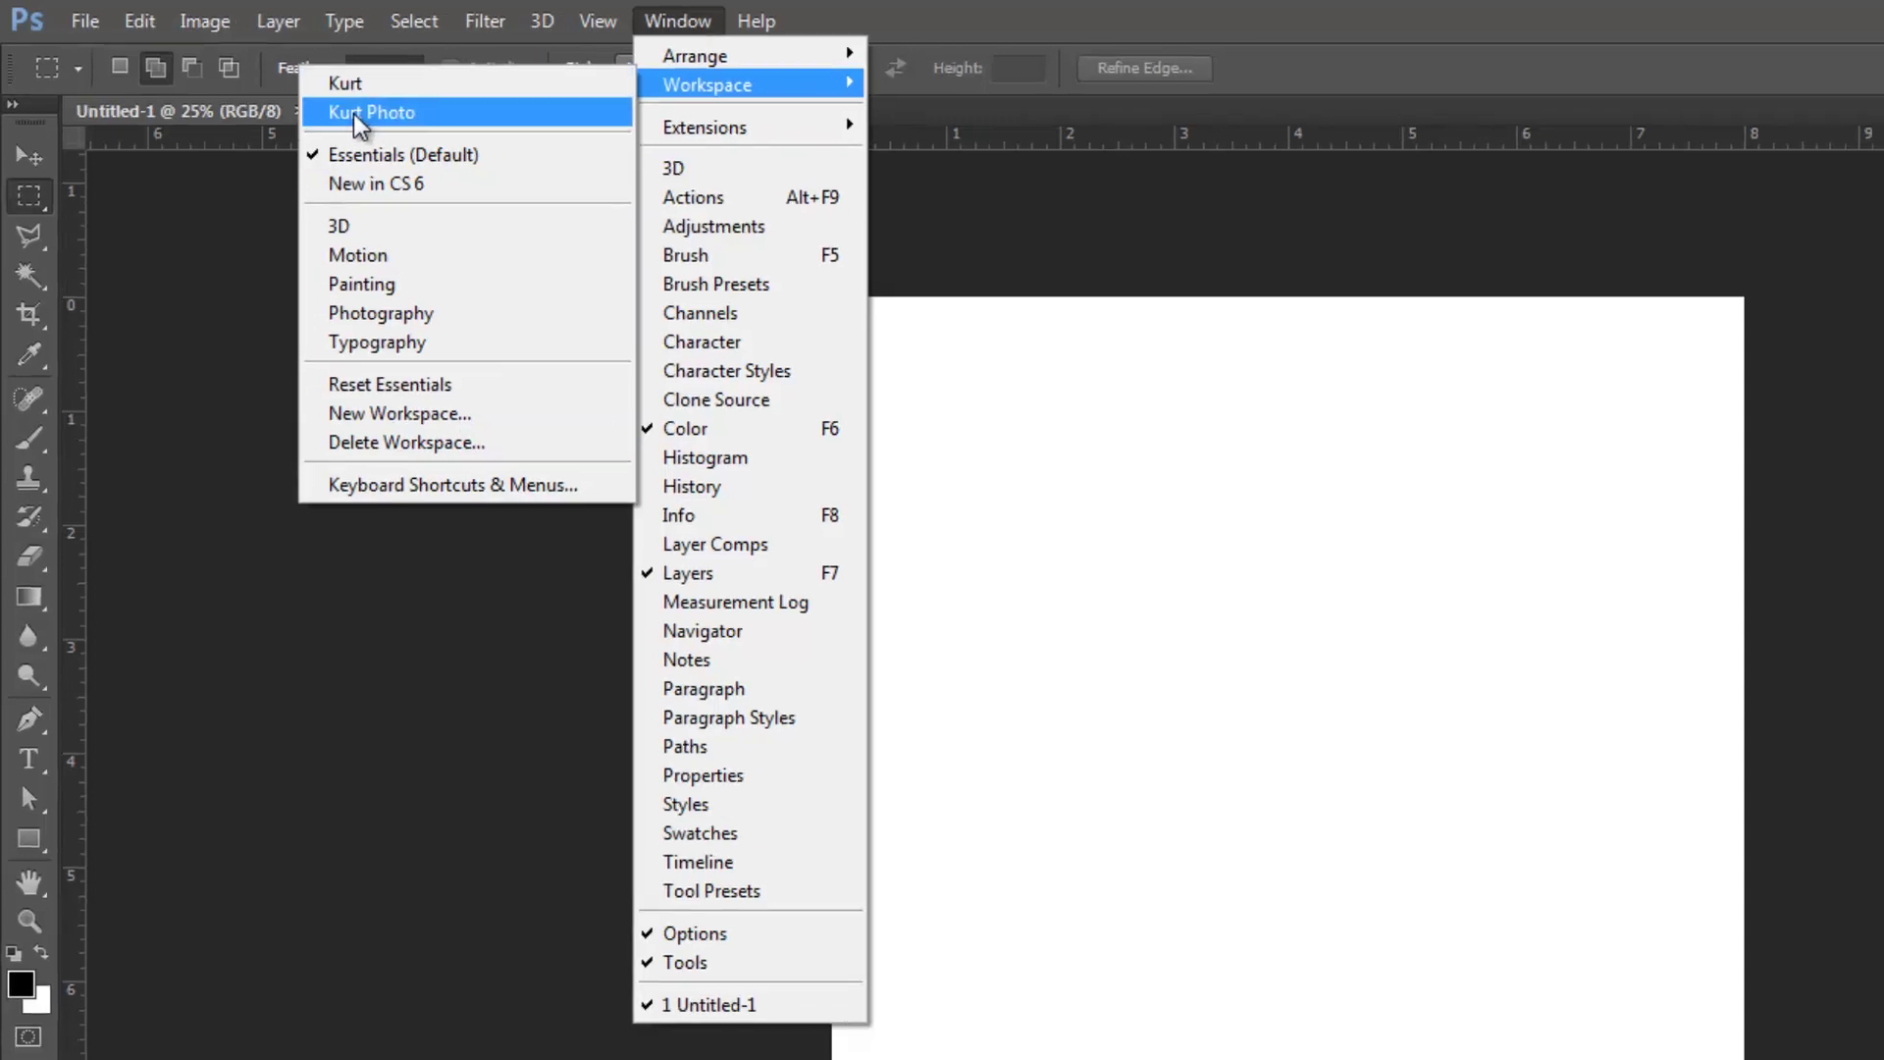
left_click(355, 115)
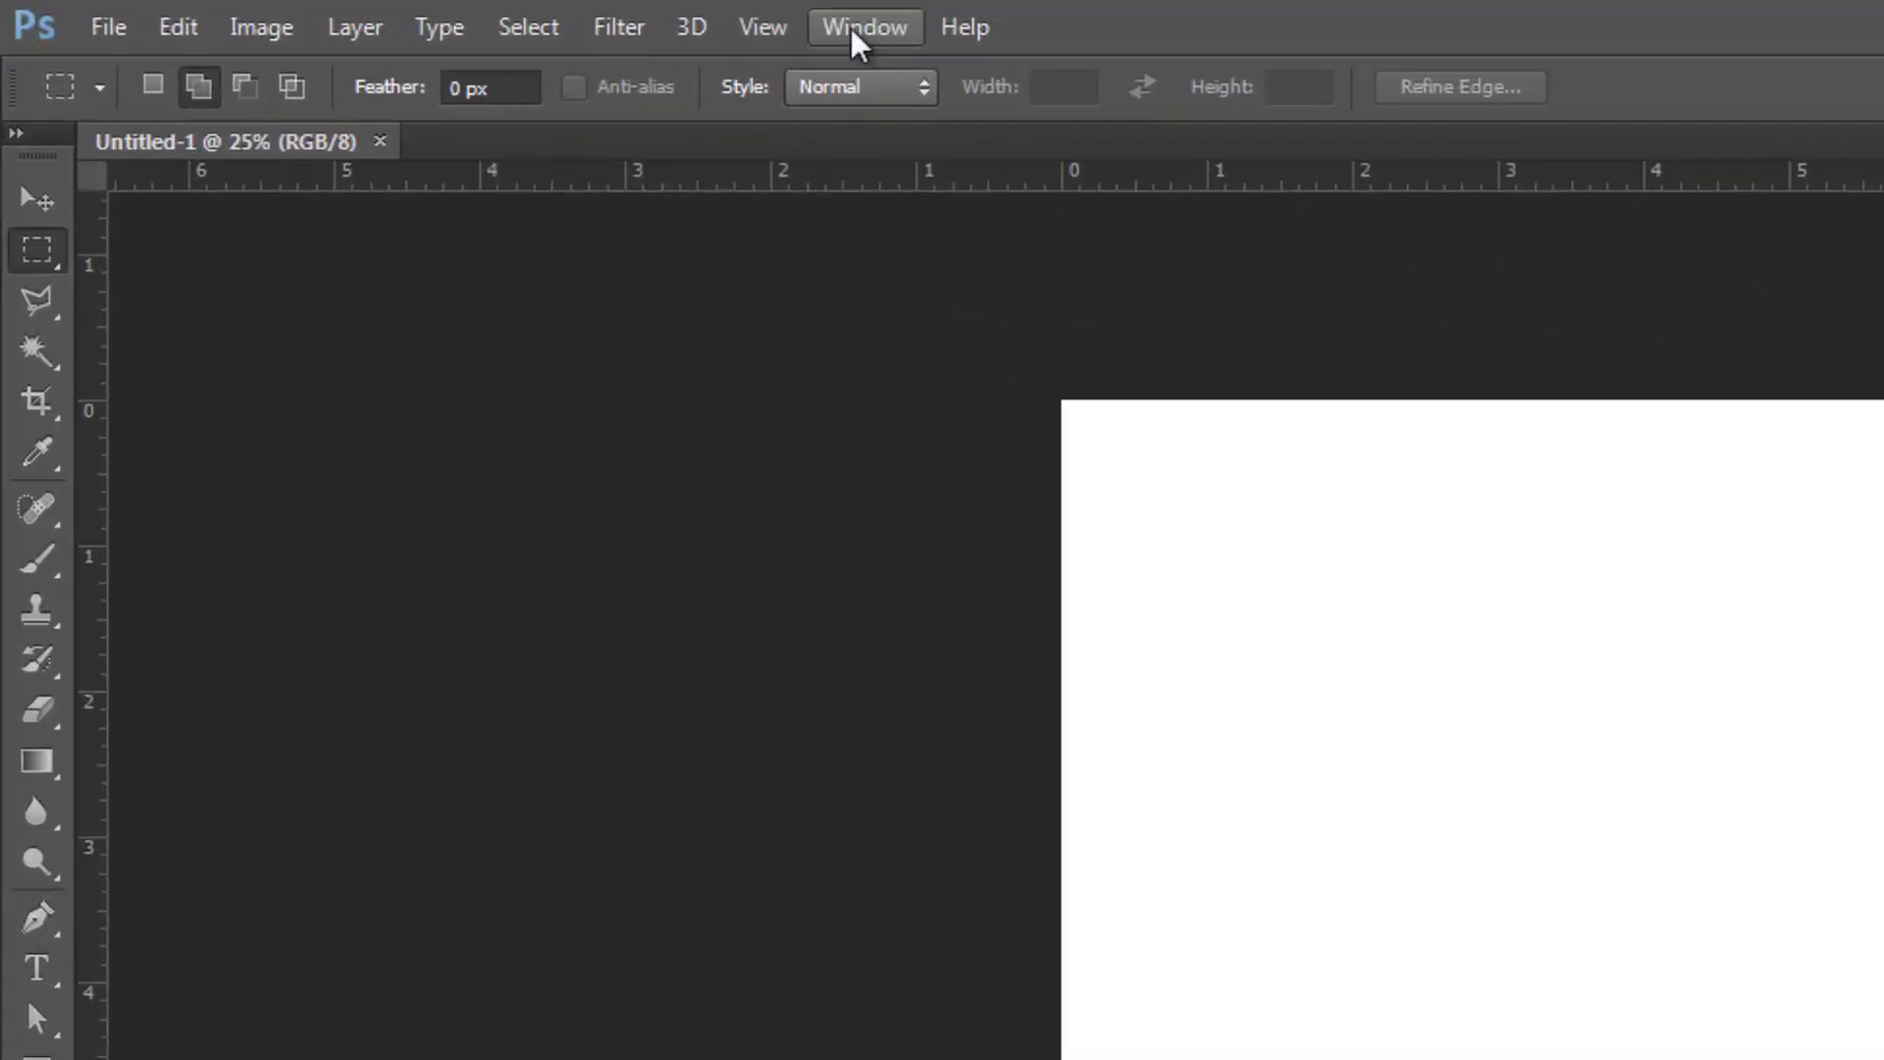
- Switch to the Essentials (Default) workspace and detach the Layers panel from the dock so it floats beside the canvas
left_click(551, 17)
mouse_move(867, 109)
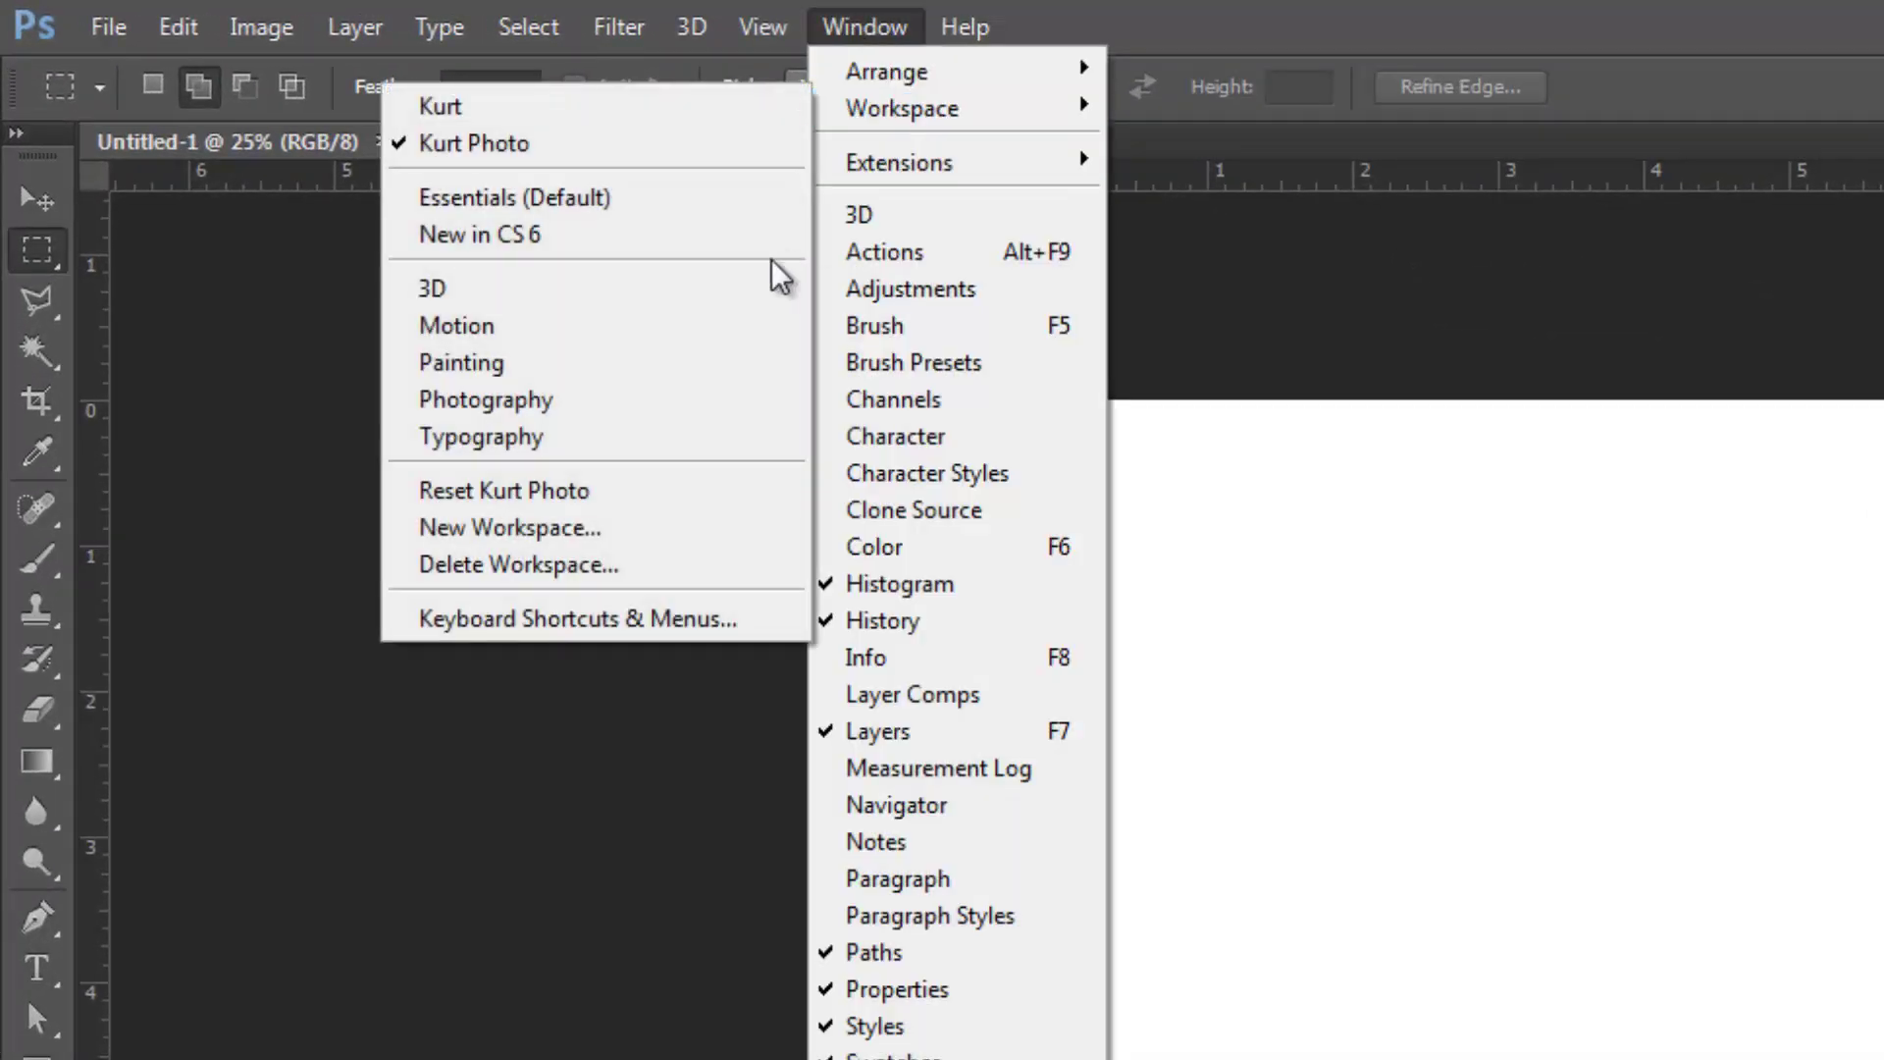
left_click(481, 194)
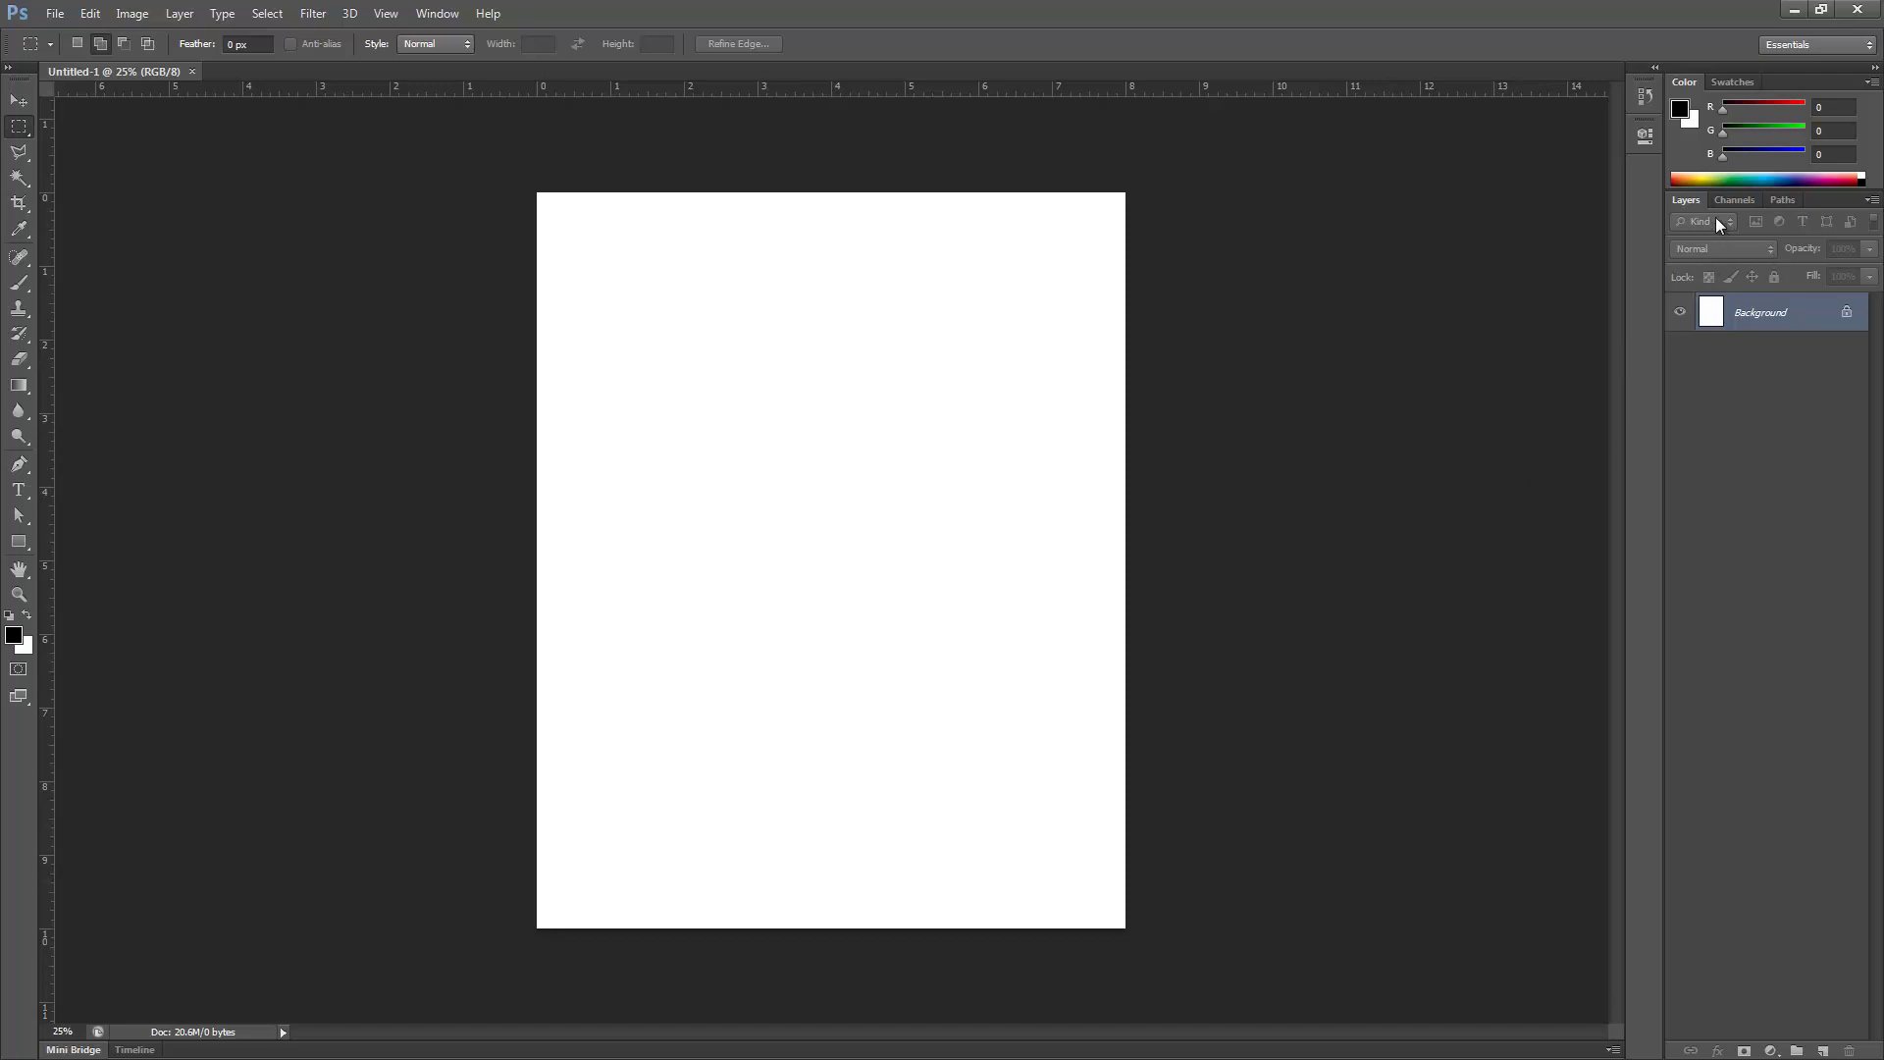
left_click_drag(1682, 201, 1292, 156)
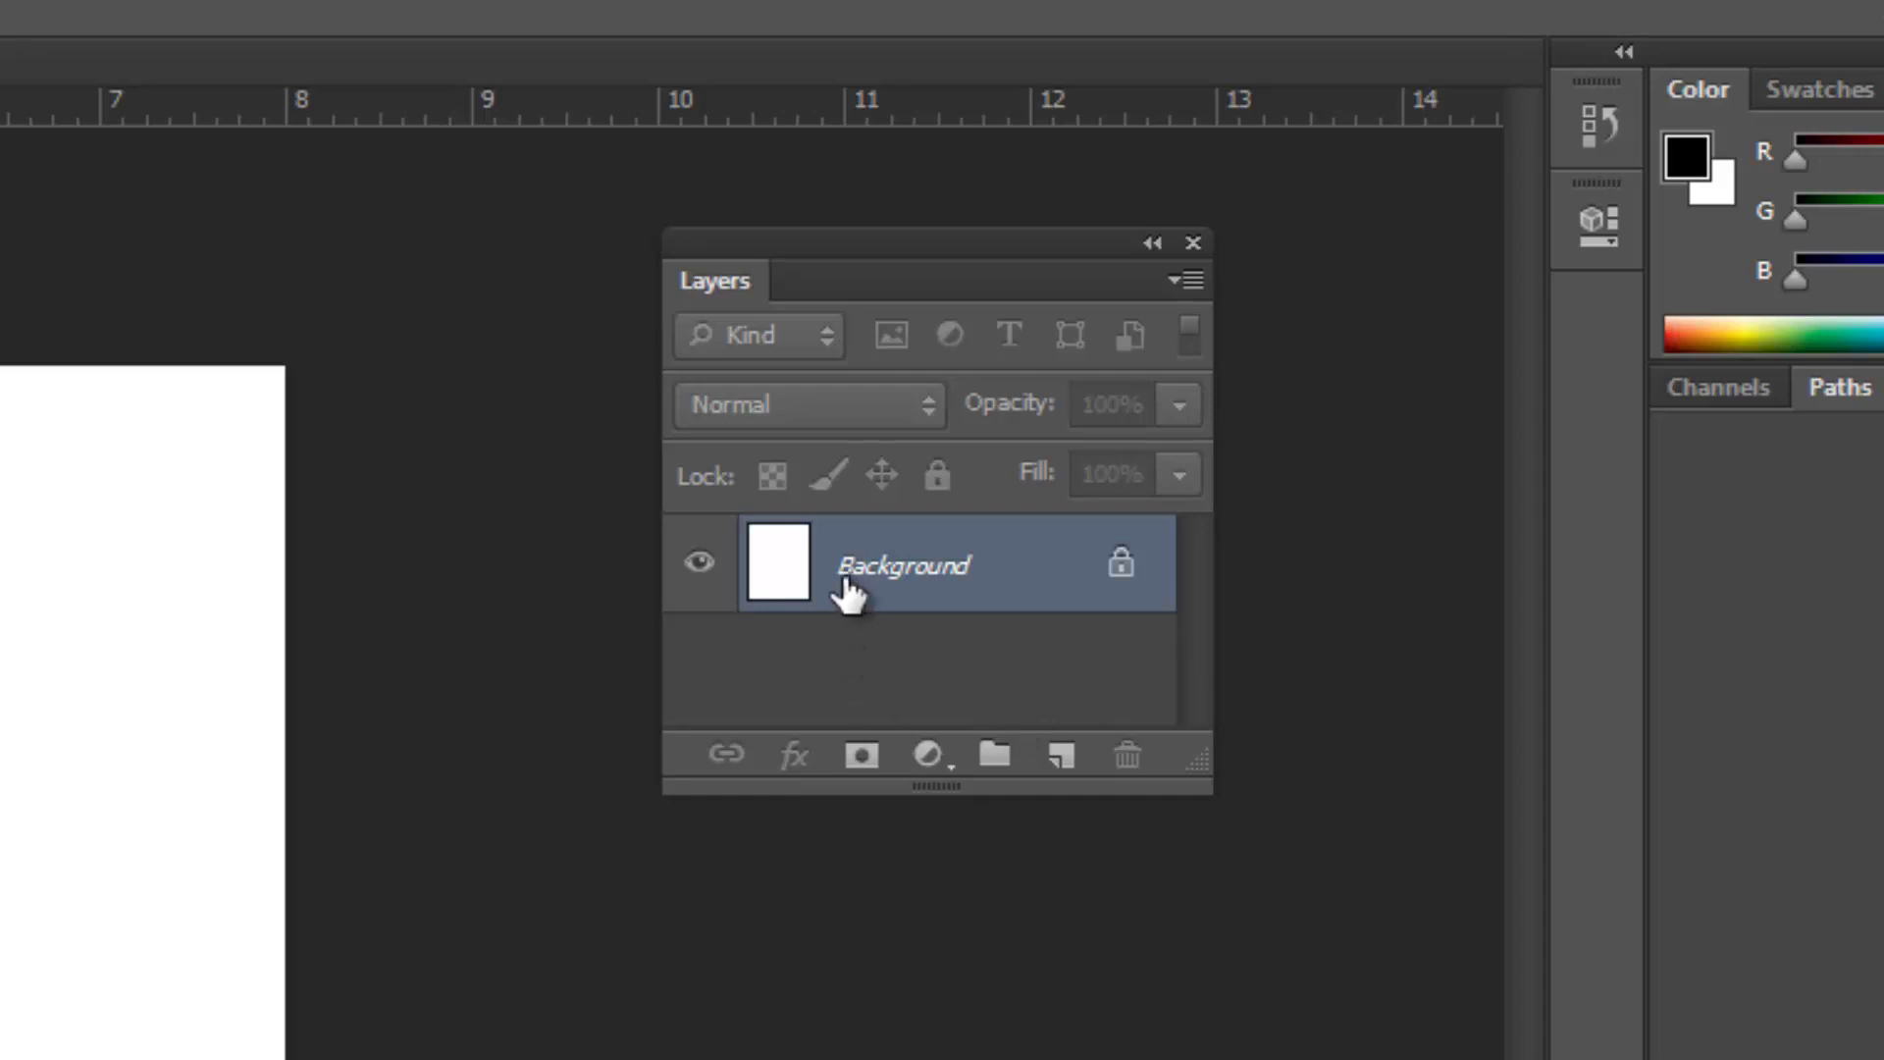
- Add three blank layers above the Background and enlarge the floating Layers panel to fit the whole layer stack
left_click_drag(920, 585, 1119, 761)
left_click_drag(985, 589, 1060, 761)
left_click(1062, 763)
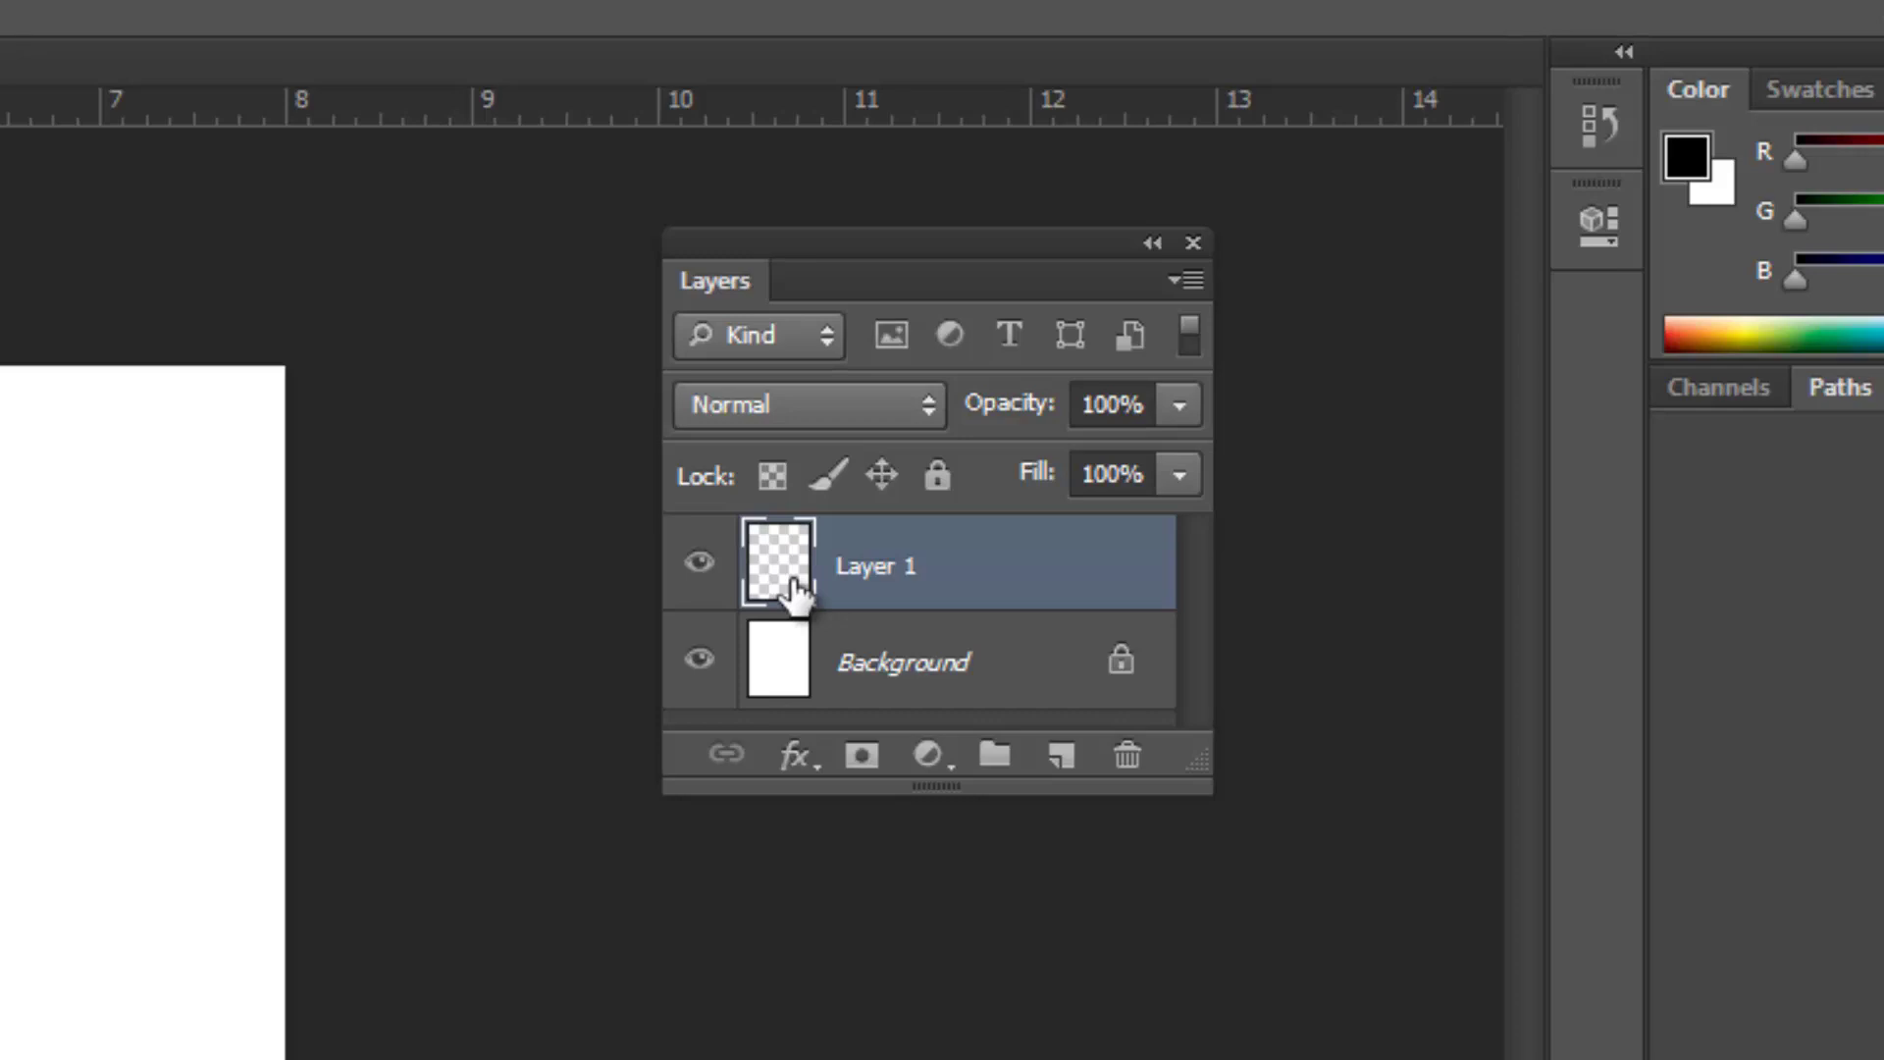
left_click(1058, 766)
left_click(1059, 764)
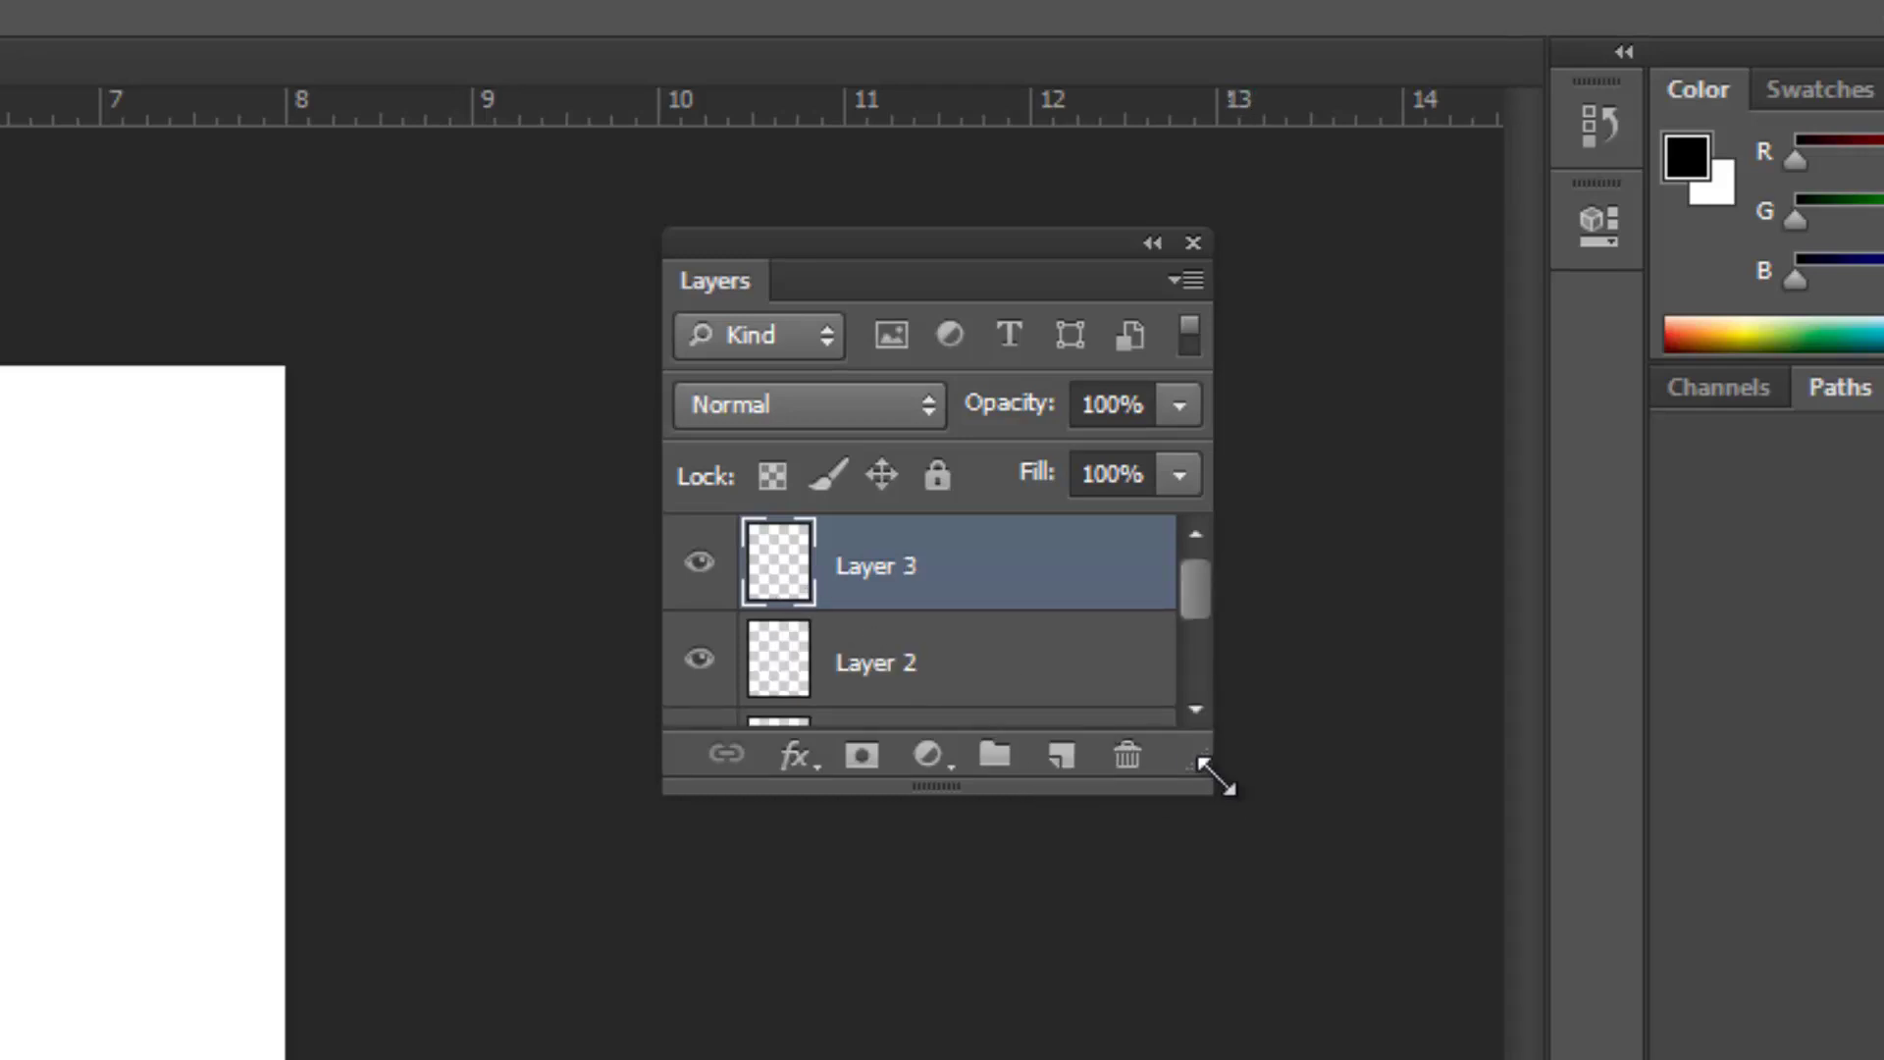
left_click_drag(1197, 768, 1173, 1059)
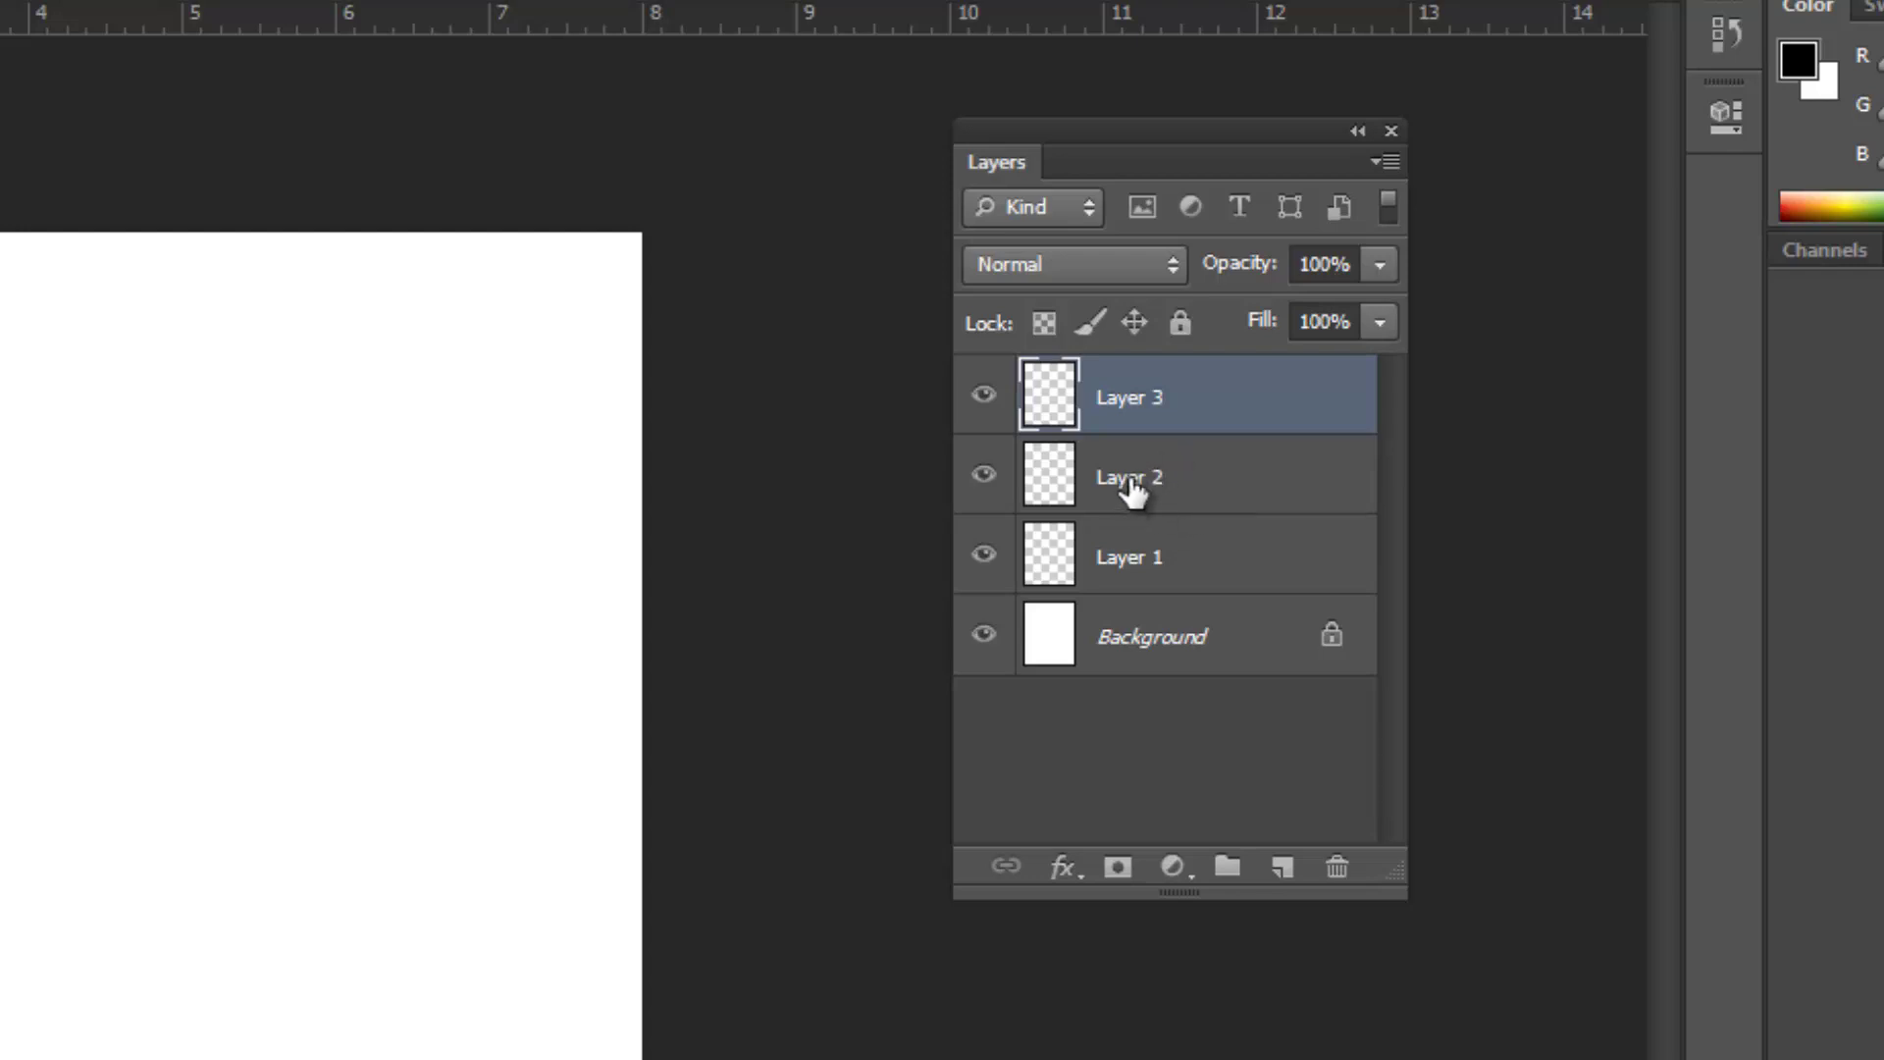
- Delete Layer 2, and select Layer 1 while viewing the commands available for it
left_click_drag(1219, 476, 1337, 867)
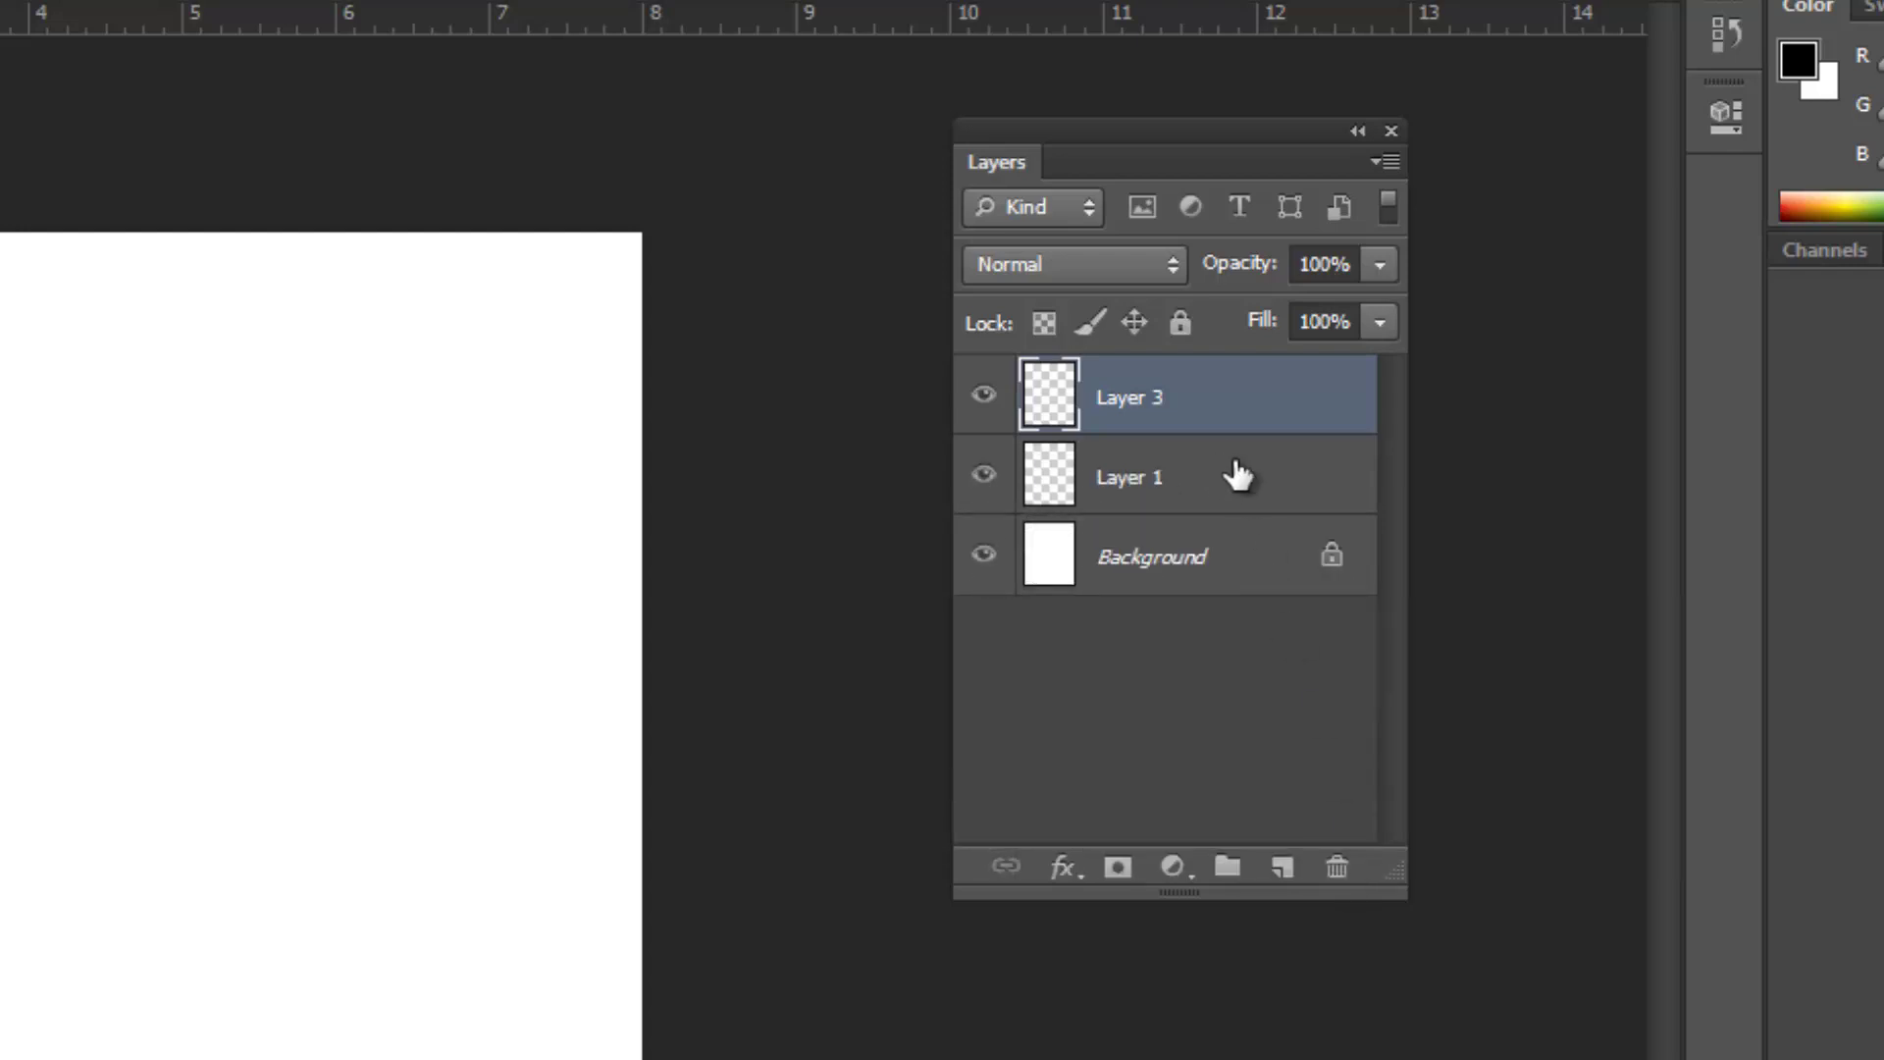
right_click(1225, 465)
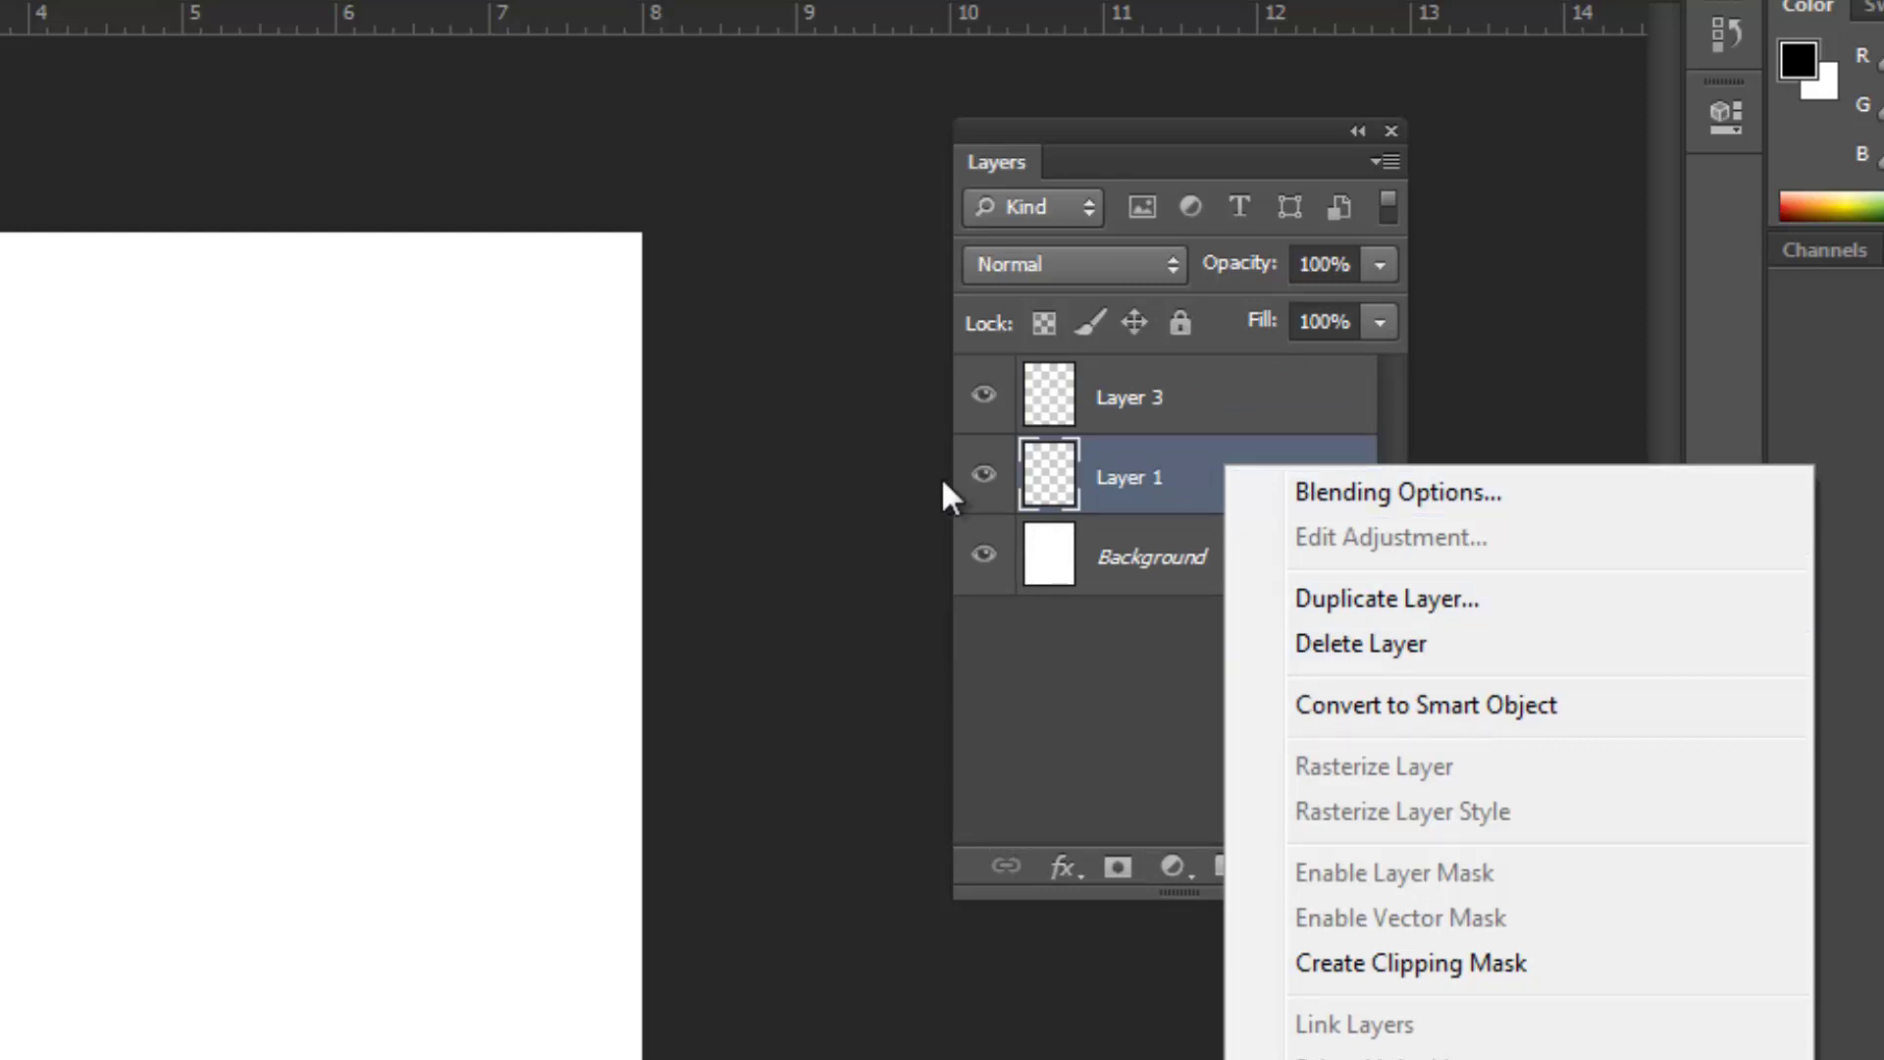
left_click(844, 476)
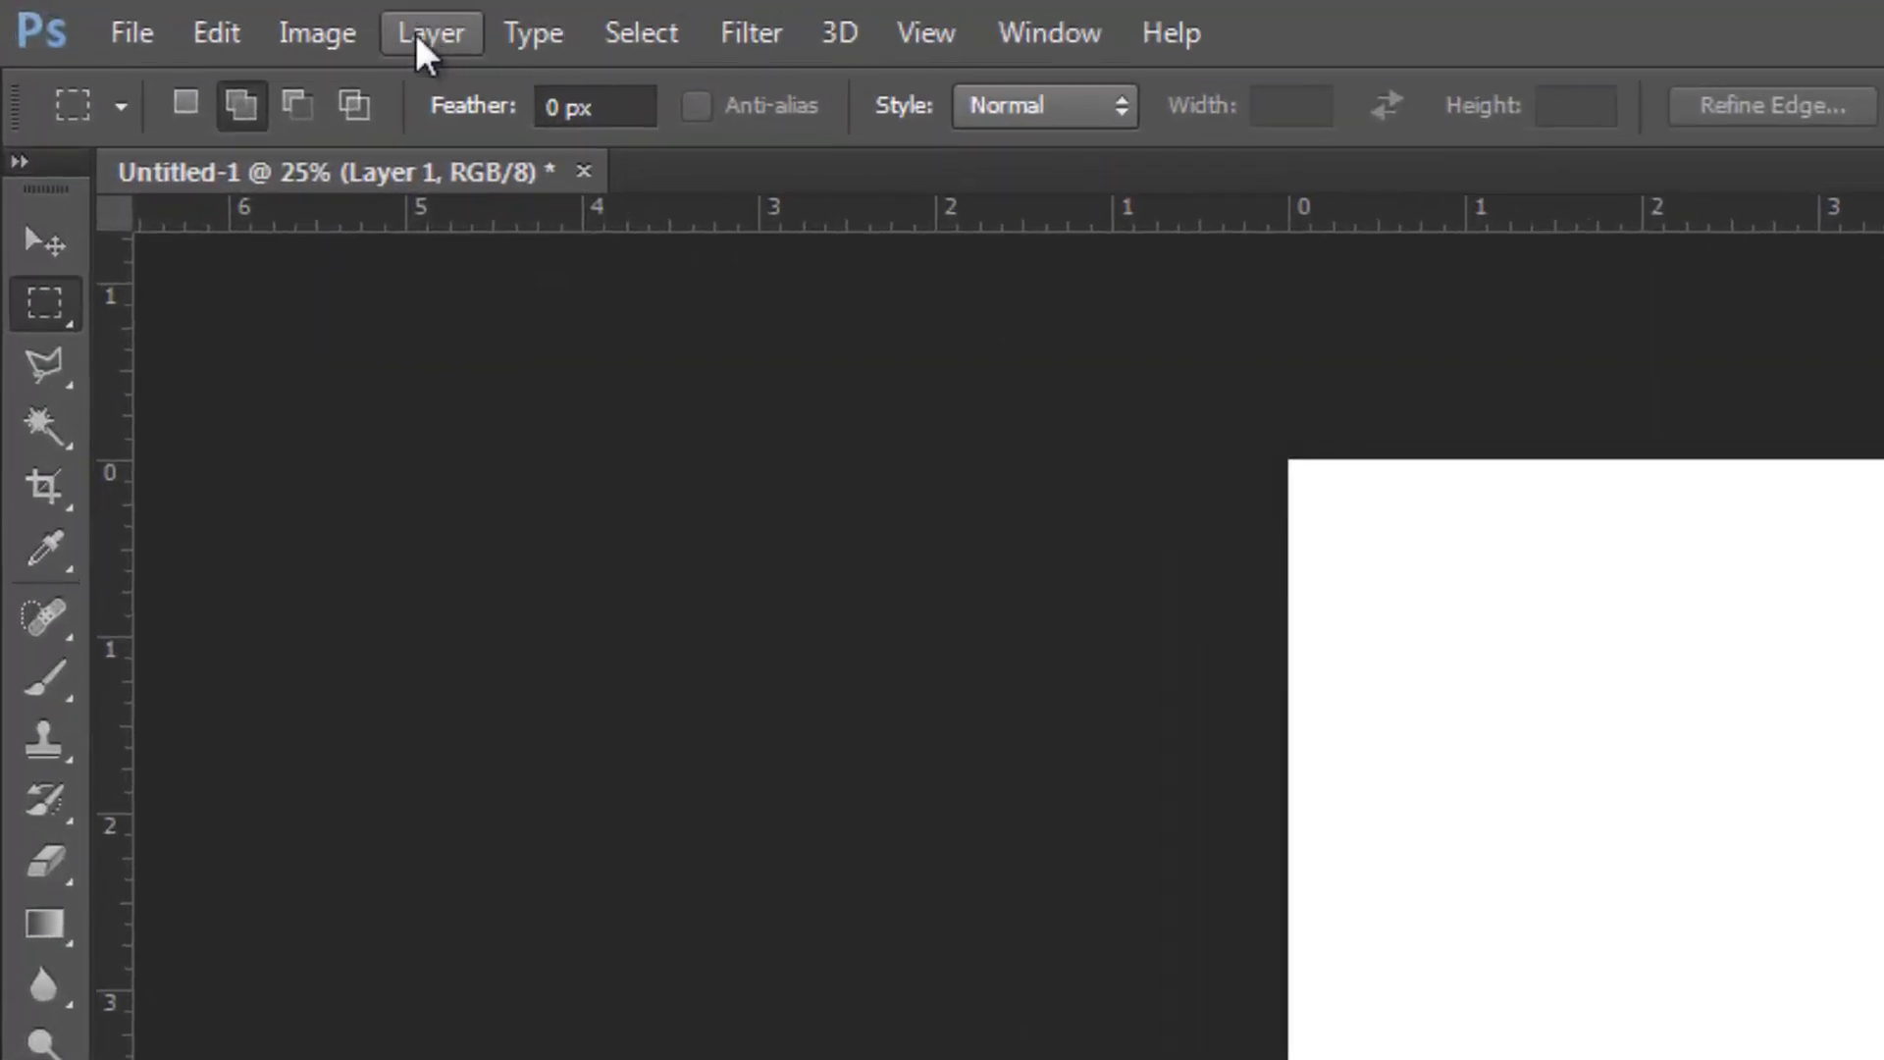
- Bring up the command for creating a new layer
left_click(418, 39)
mouse_move(443, 81)
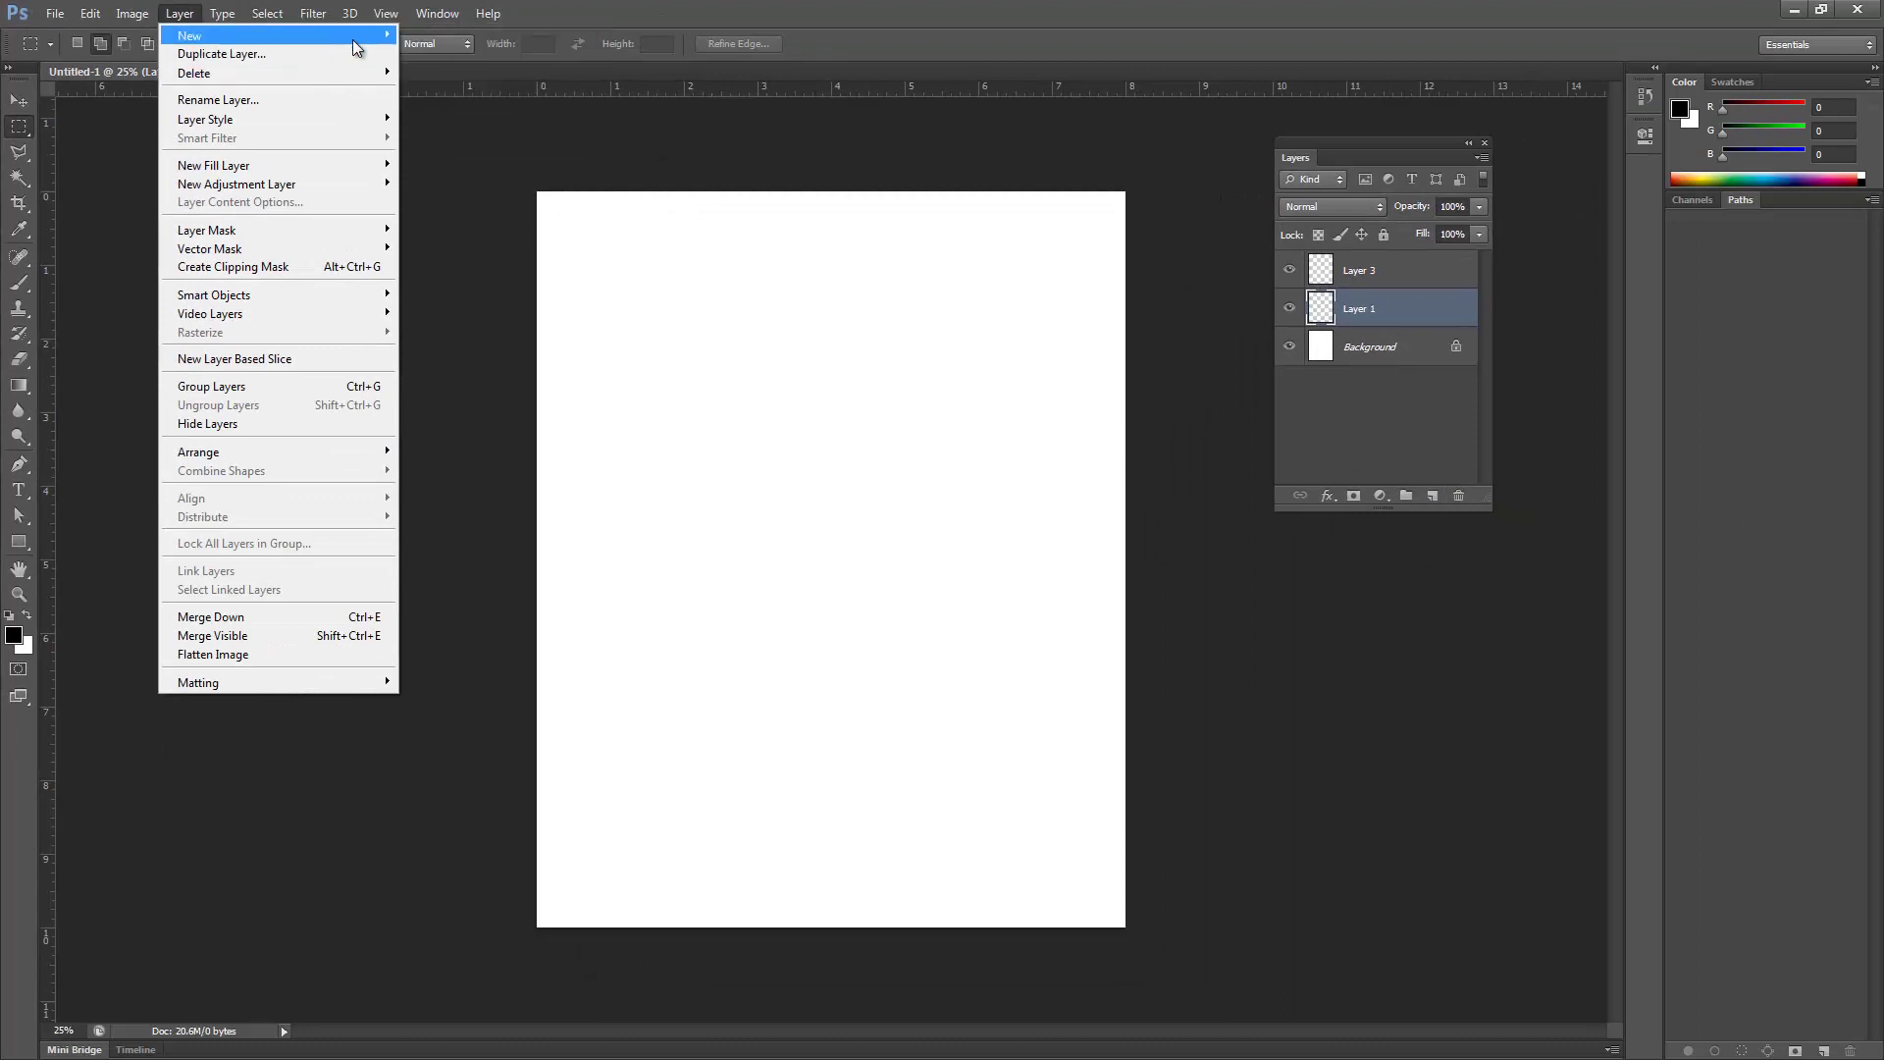
mouse_move(373, 37)
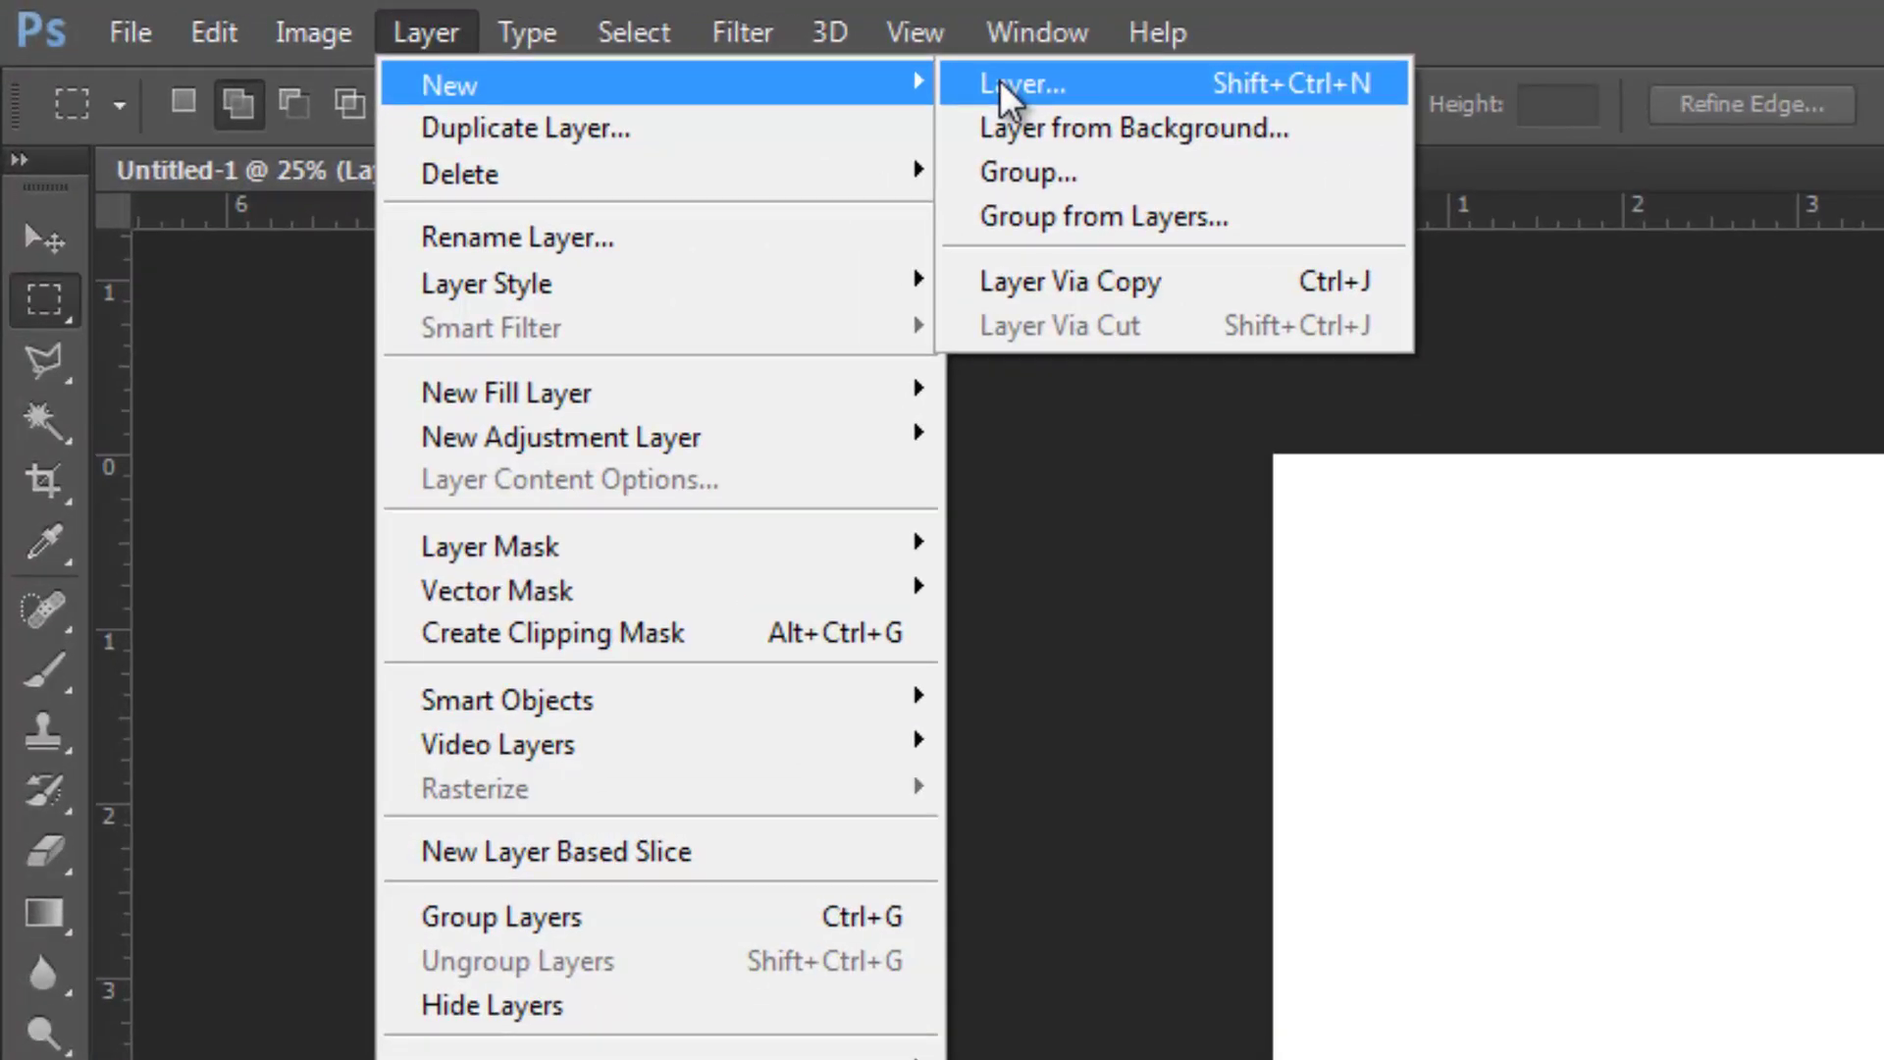